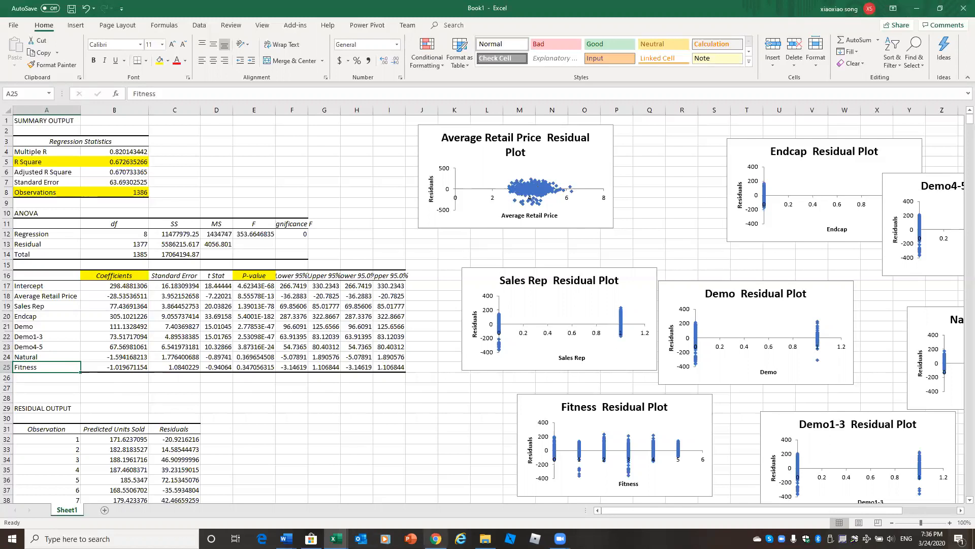
Step: Switch to the Regression Group Project Requirements document in Word, and look at the goodbelly Google search results in Chrome
{"action": "mouse_move", "coordinate": [286, 539]}
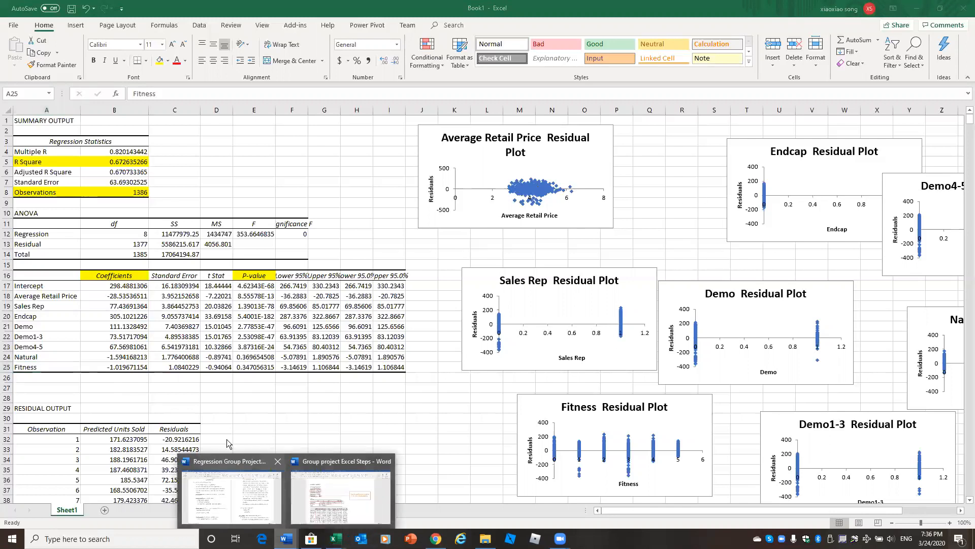
{"action": "left_click", "coordinate": [228, 464]}
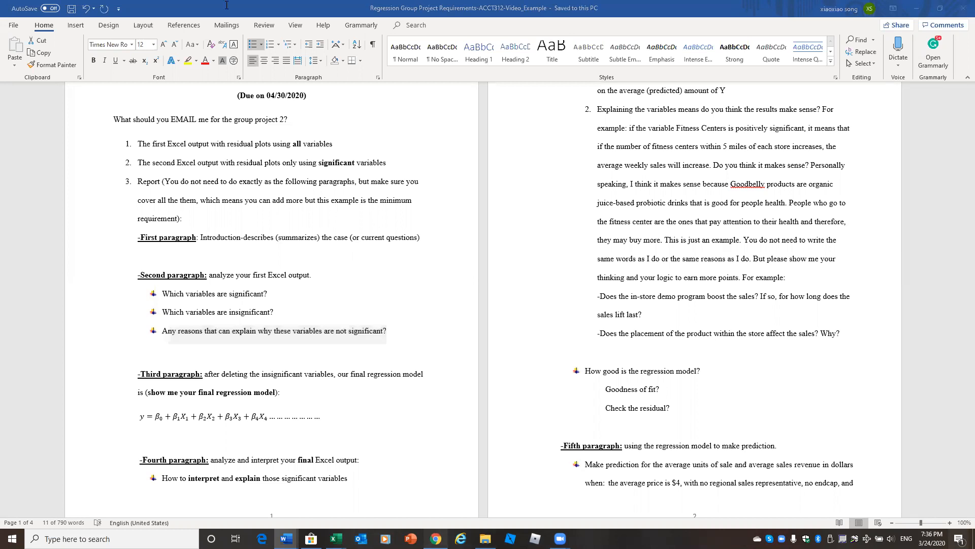
{"action": "left_click", "coordinate": [436, 538]}
{"action": "left_click", "coordinate": [301, 9]}
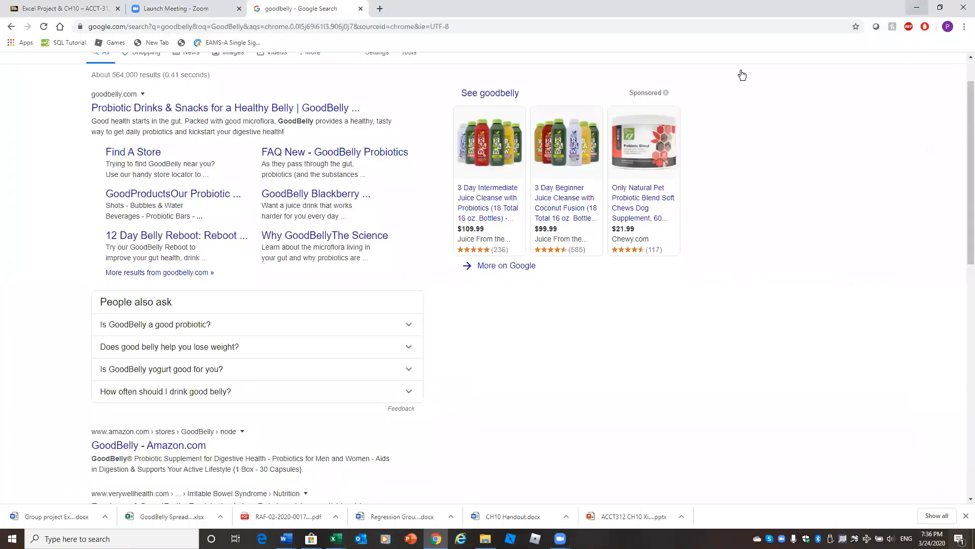
{"action": "left_click", "coordinate": [917, 8]}
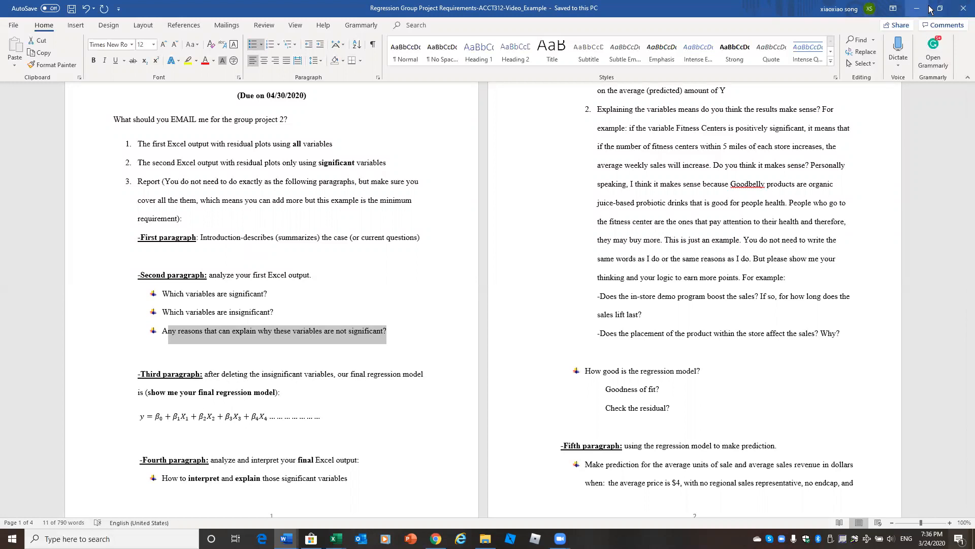
Step: Return to the Book1 regression output in Excel and close it without saving
{"action": "key", "text": "alt+Tab"}
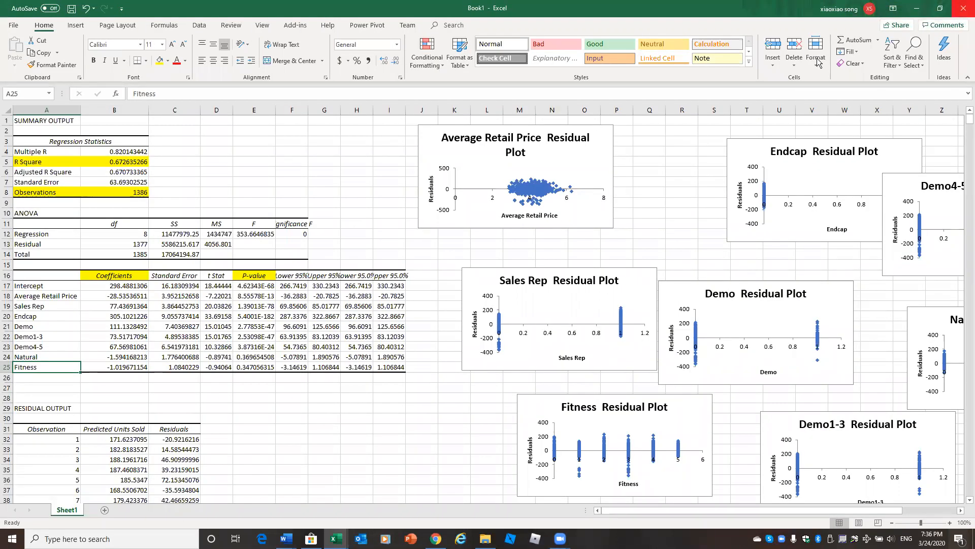
{"action": "left_click", "coordinate": [964, 8]}
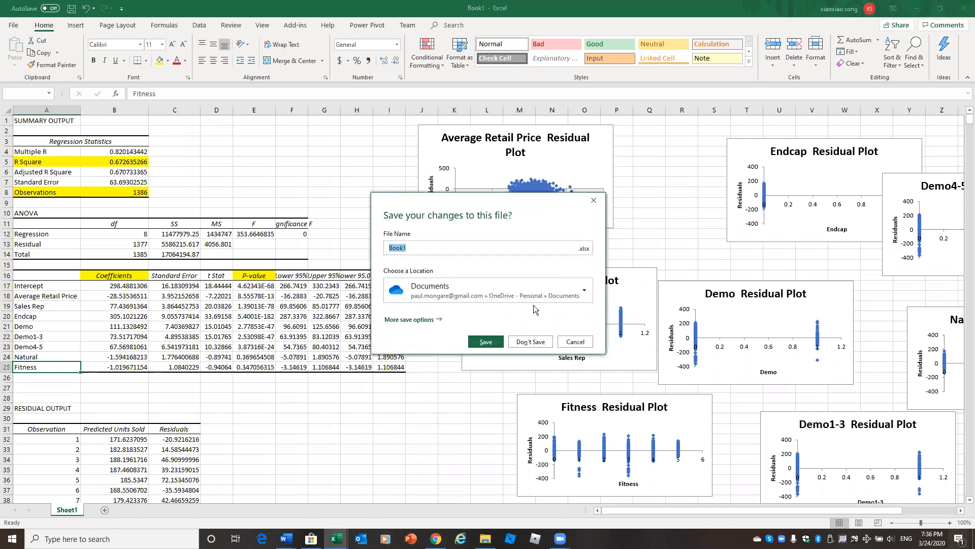
{"action": "left_click", "coordinate": [536, 343]}
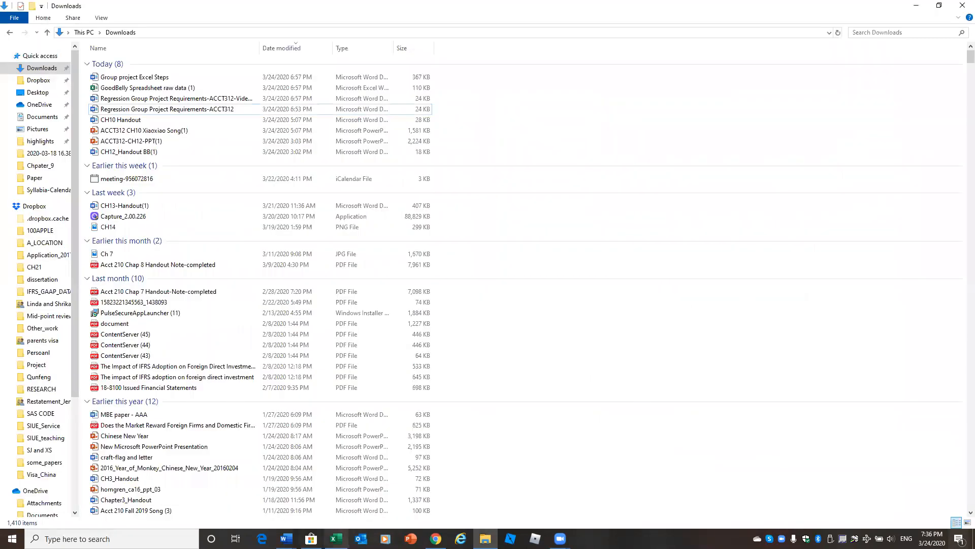
Step: Switch to the GoodBelly Spreadsheet raw data workbook and show its Real Data sheet
{"action": "left_click", "coordinate": [336, 539]}
{"action": "left_click", "coordinate": [121, 510]}
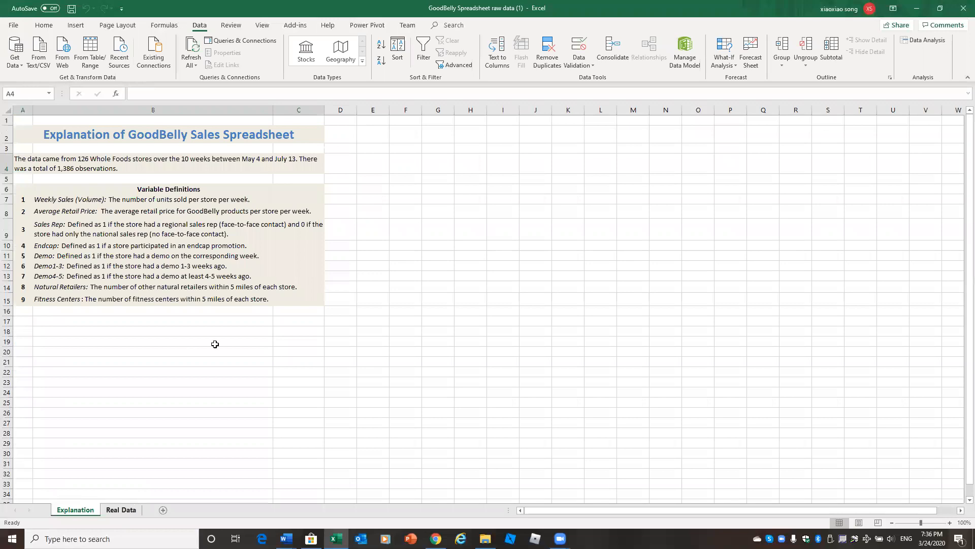
{"action": "left_click", "coordinate": [665, 289]}
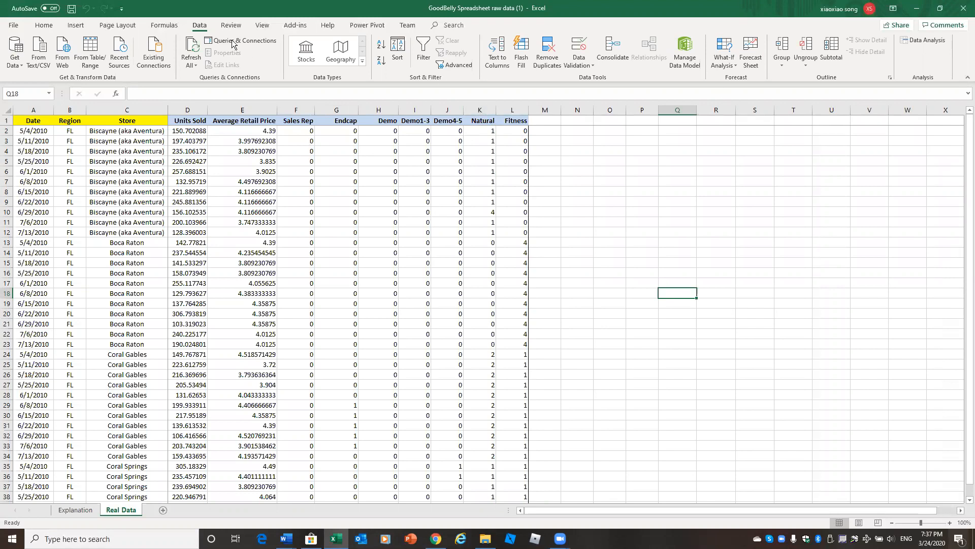
Step: Run the Regression analysis with the Input X Range changed to $E$1:$J$1387, keeping the new workbook output and residual plots
{"action": "left_click", "coordinate": [924, 39]}
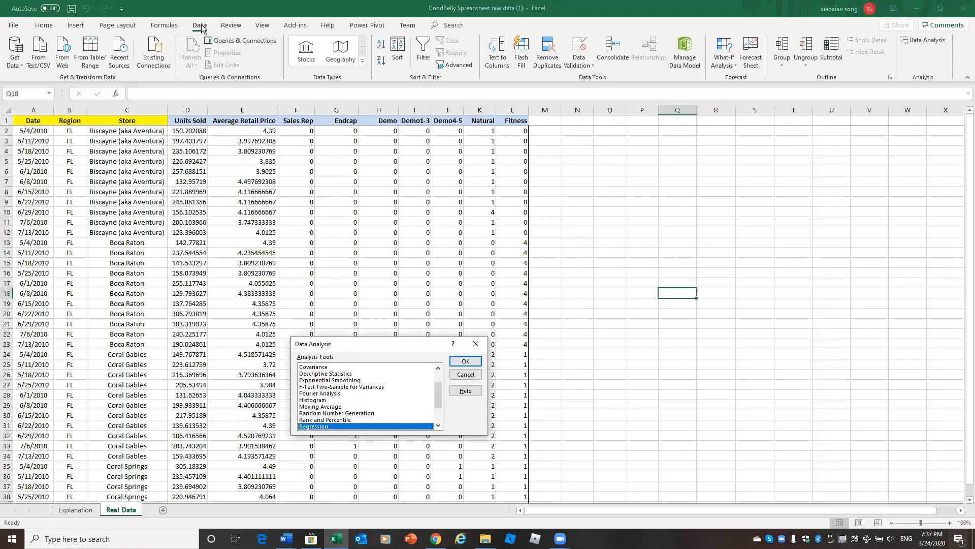
{"action": "left_click_drag", "start_coordinate": [439, 392], "coordinate": [439, 402]}
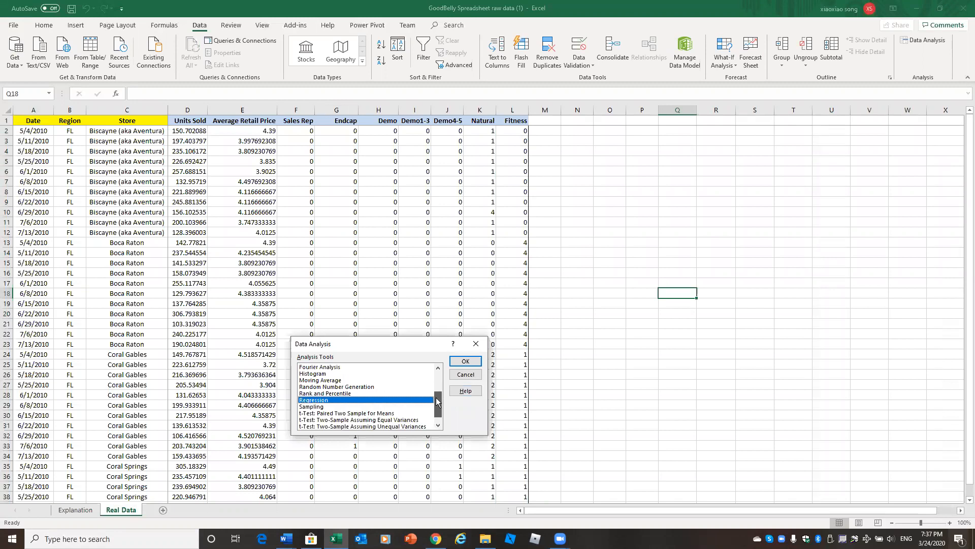
{"action": "left_click", "coordinate": [465, 363]}
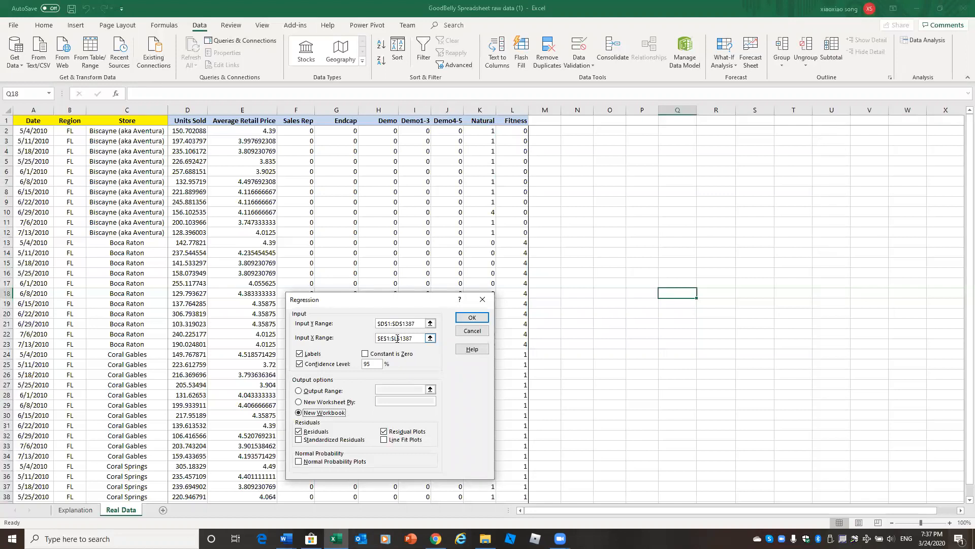
{"action": "left_click", "coordinate": [396, 338]}
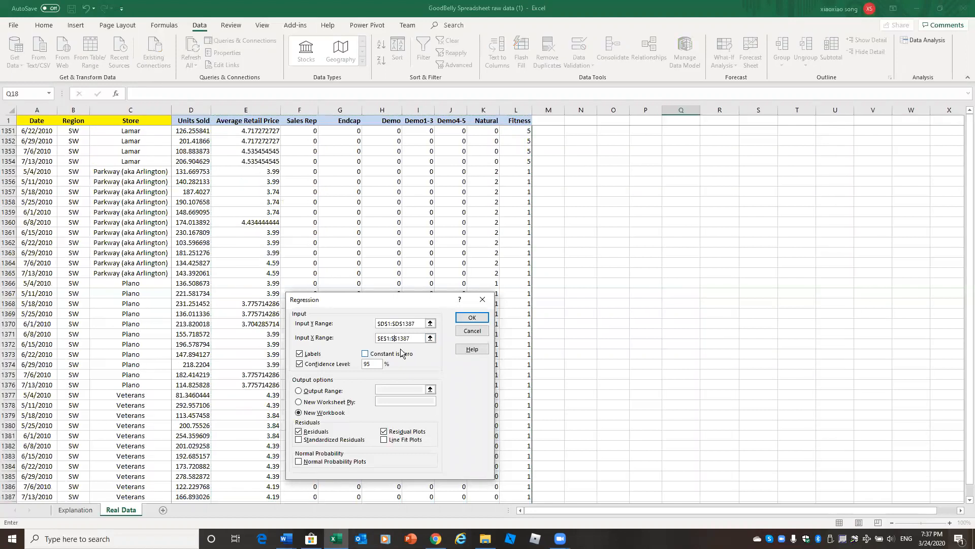
{"action": "type", "text": "J"}
{"action": "left_click", "coordinate": [473, 320]}
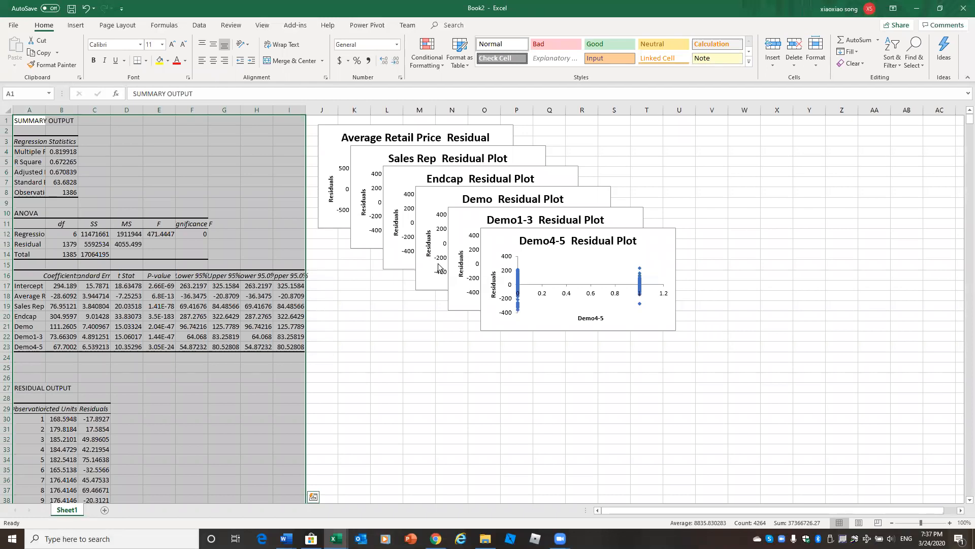
Step: Spread out the overlapping Demo4-5, Demo1-3, Demo, Endcap and Sales Rep residual plots so each chart can be read
{"action": "left_click_drag", "start_coordinate": [670, 300], "coordinate": [942, 193]}
{"action": "left_click_drag", "start_coordinate": [795, 312], "coordinate": [788, 288]}
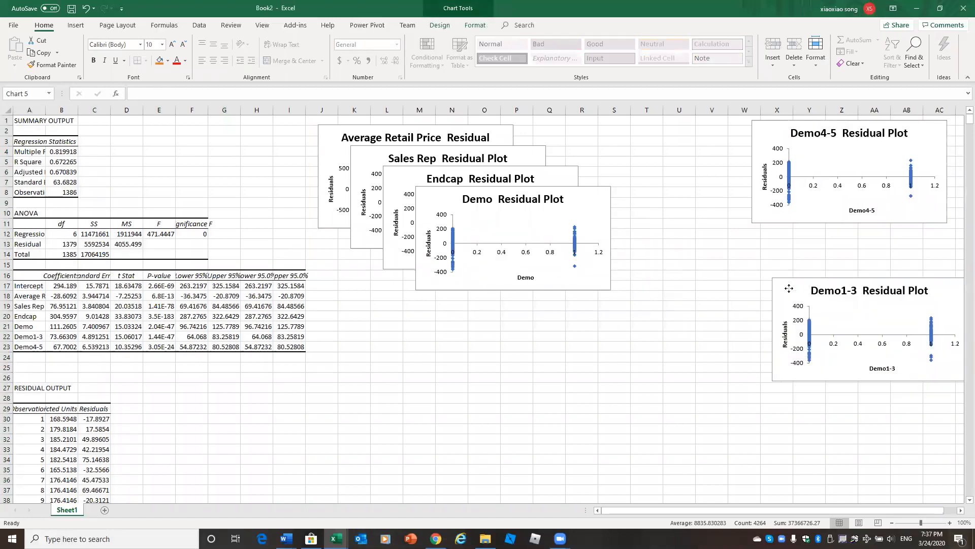
{"action": "left_click_drag", "start_coordinate": [433, 197], "coordinate": [577, 403]}
{"action": "left_click_drag", "start_coordinate": [402, 183], "coordinate": [361, 448]}
{"action": "left_click_drag", "start_coordinate": [376, 161], "coordinate": [476, 266]}
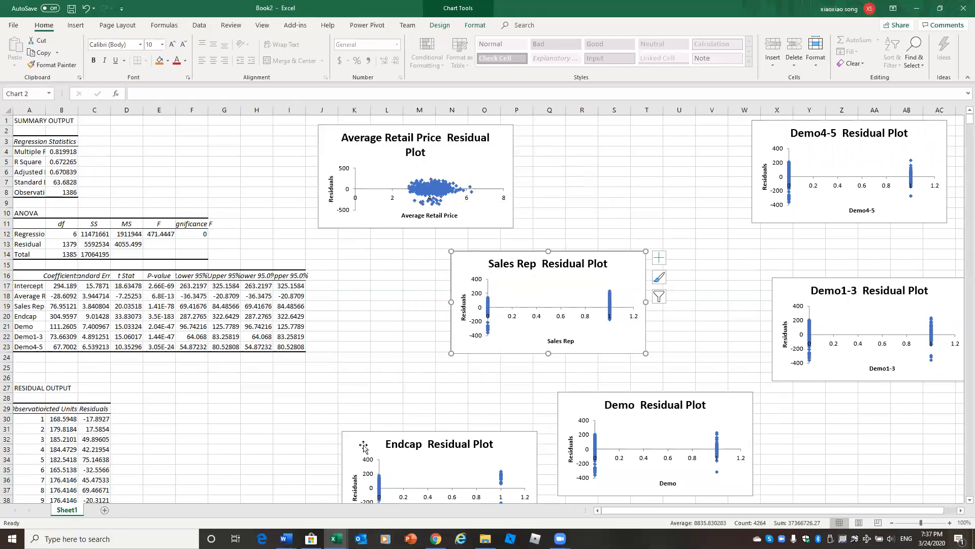
{"action": "left_click_drag", "start_coordinate": [362, 445], "coordinate": [362, 418]}
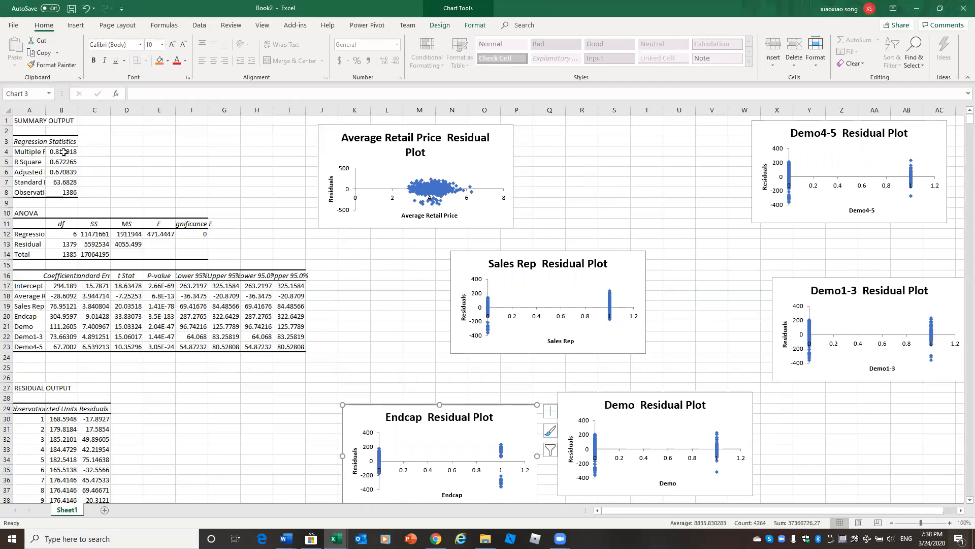
Step: Highlight the Observations and R Square labels and values in the regression statistics with yellow fill
{"action": "left_click_drag", "start_coordinate": [23, 192], "coordinate": [62, 193]}
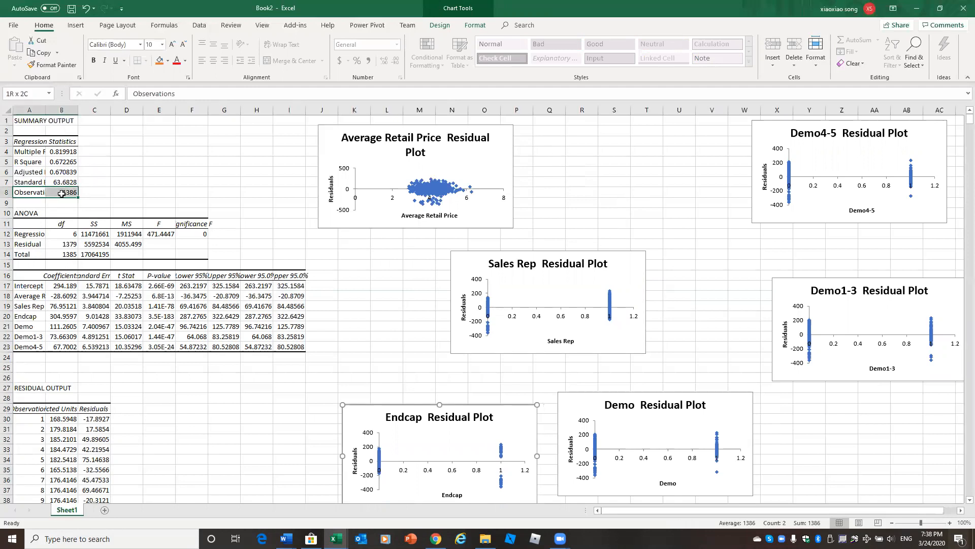
{"action": "left_click", "coordinate": [160, 61]}
{"action": "left_click_drag", "start_coordinate": [28, 161], "coordinate": [65, 162]}
{"action": "left_click", "coordinate": [159, 61]}
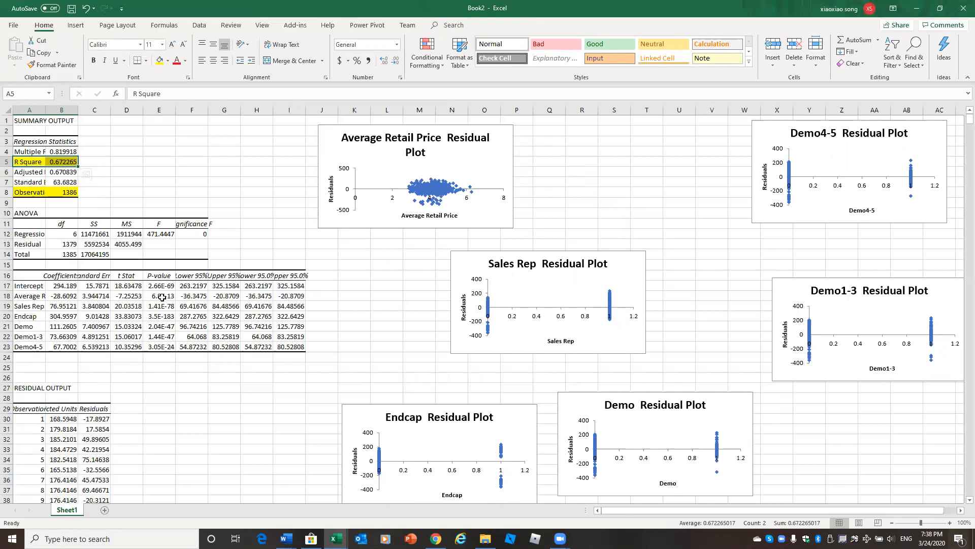
Step: Fill the P-values in E17:E23 and the Coefficients column in B16:B23 with yellow
{"action": "left_click_drag", "start_coordinate": [162, 289], "coordinate": [161, 350]}
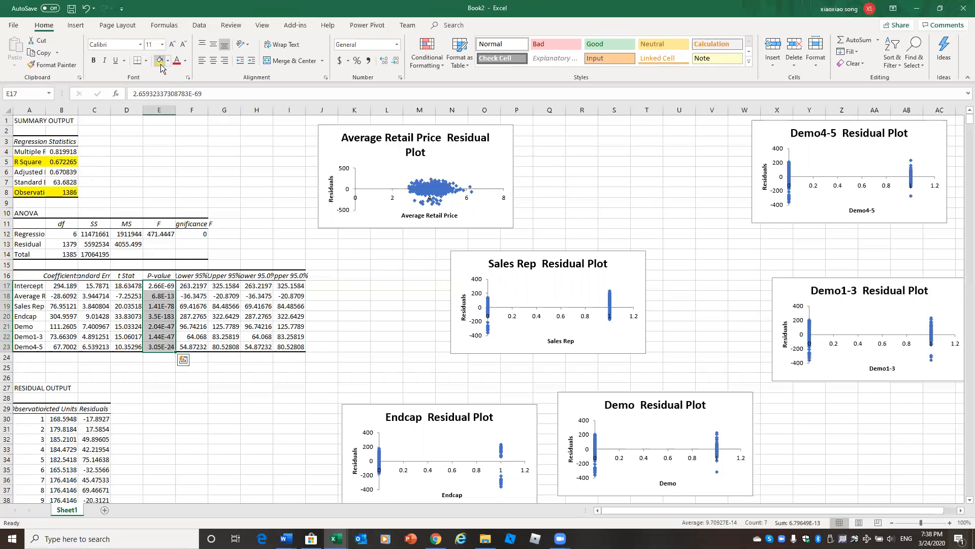
{"action": "left_click", "coordinate": [160, 61]}
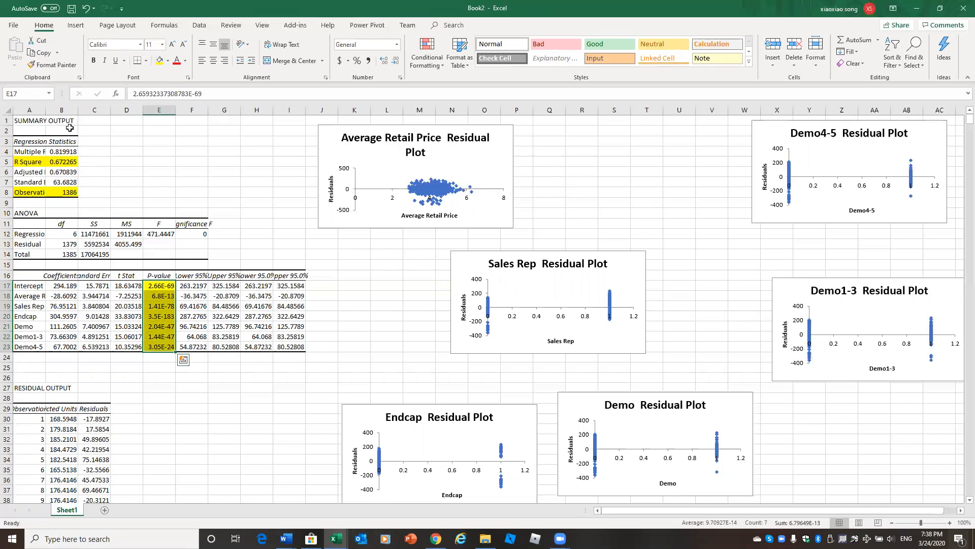
{"action": "left_click_drag", "start_coordinate": [66, 273], "coordinate": [67, 348]}
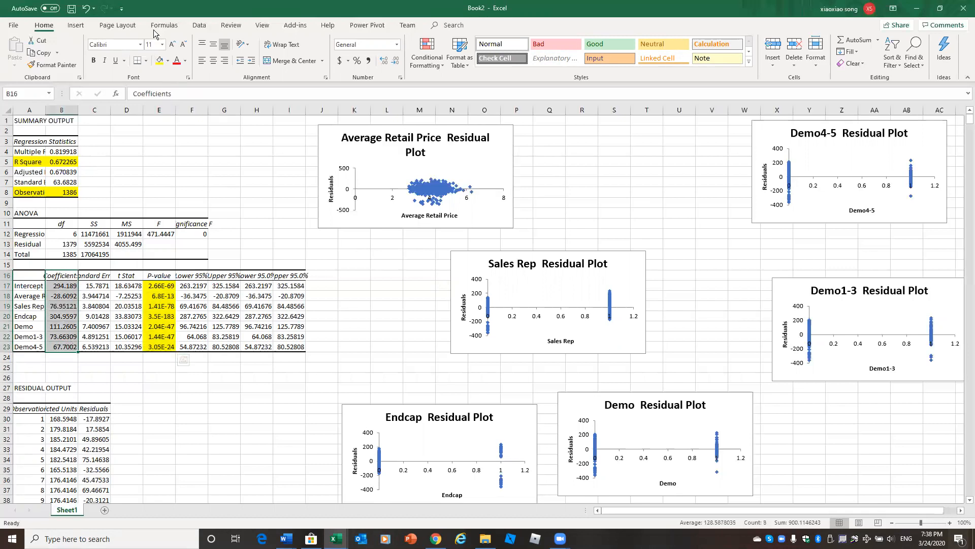
{"action": "left_click", "coordinate": [159, 60]}
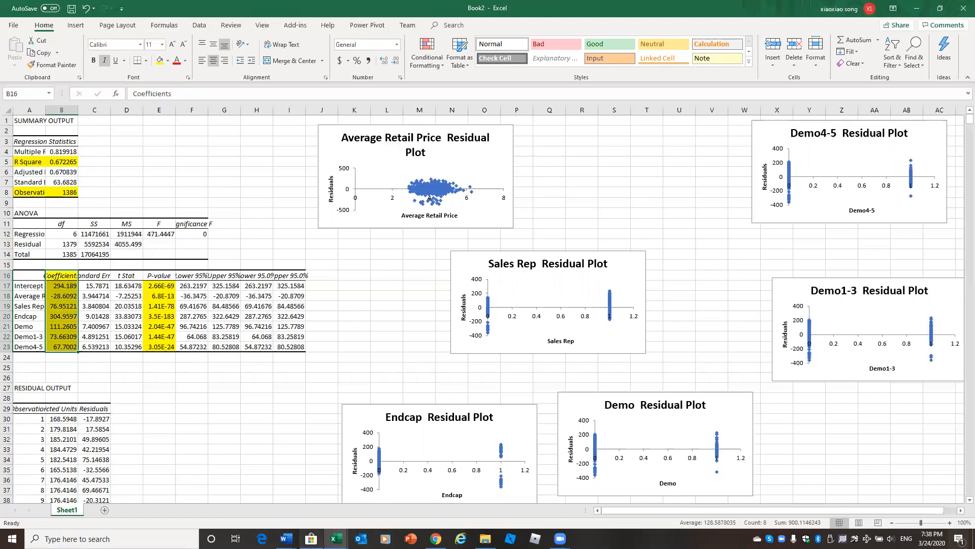
Step: Switch to the project requirements document in Word, restore its window to a smaller size and move it clear of the regression tables
{"action": "left_click", "coordinate": [286, 538]}
{"action": "left_click", "coordinate": [214, 469]}
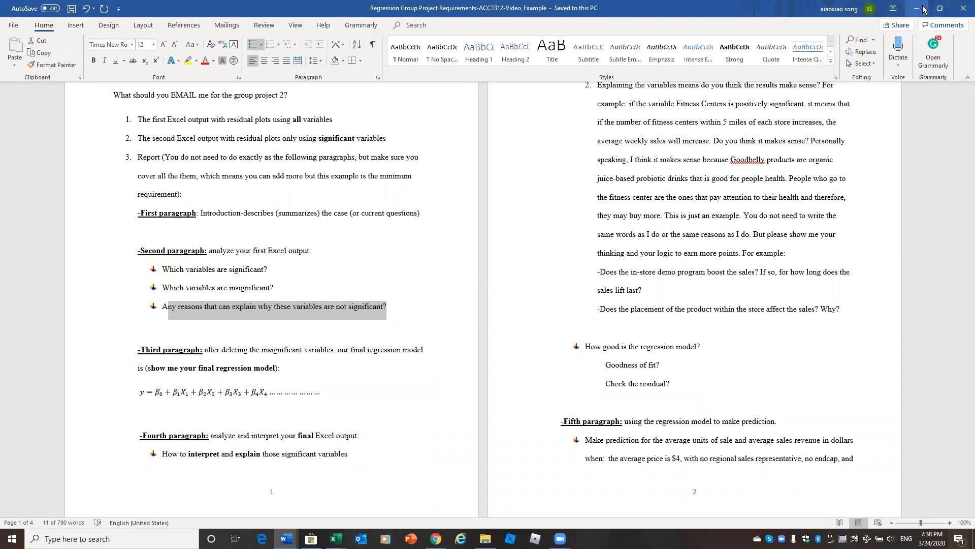
{"action": "double_click", "coordinate": [329, 20]}
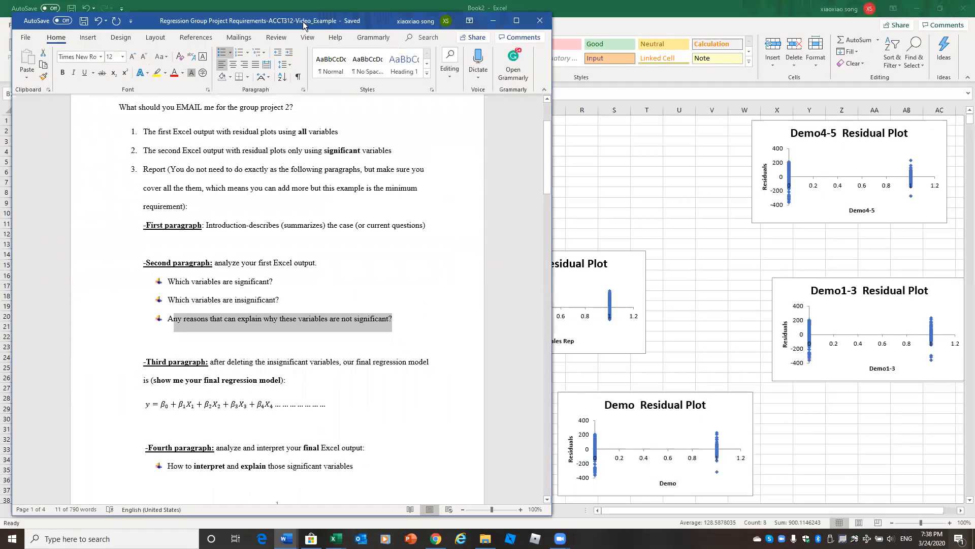
{"action": "left_click_drag", "start_coordinate": [303, 22], "coordinate": [646, 36]}
Step: Start the final regression model under the third paragraph's equation with the text "Sales unit=294.19-"
{"action": "scroll", "coordinate": [506, 356], "scroll_direction": "down", "scroll_amount": 2}
{"action": "left_click", "coordinate": [507, 395]}
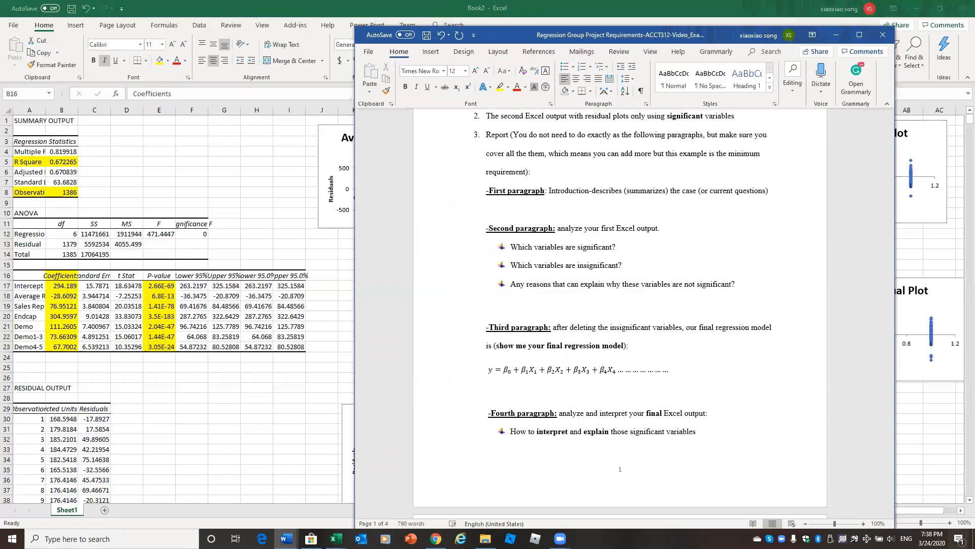
{"action": "key", "text": "BackSpace"}
{"action": "key", "text": "BackSpace"}
{"action": "type", "text": "Sales unit="}
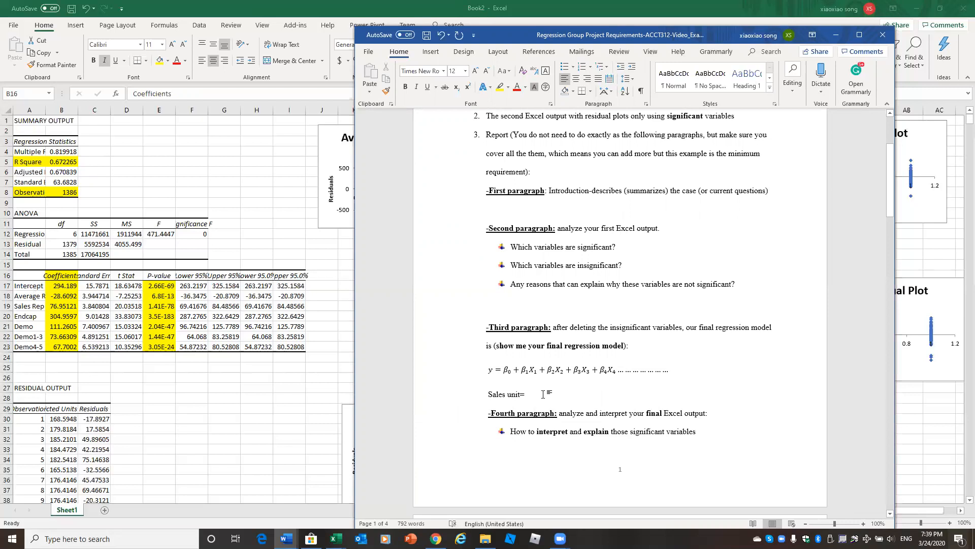
{"action": "type", "text": "294"}
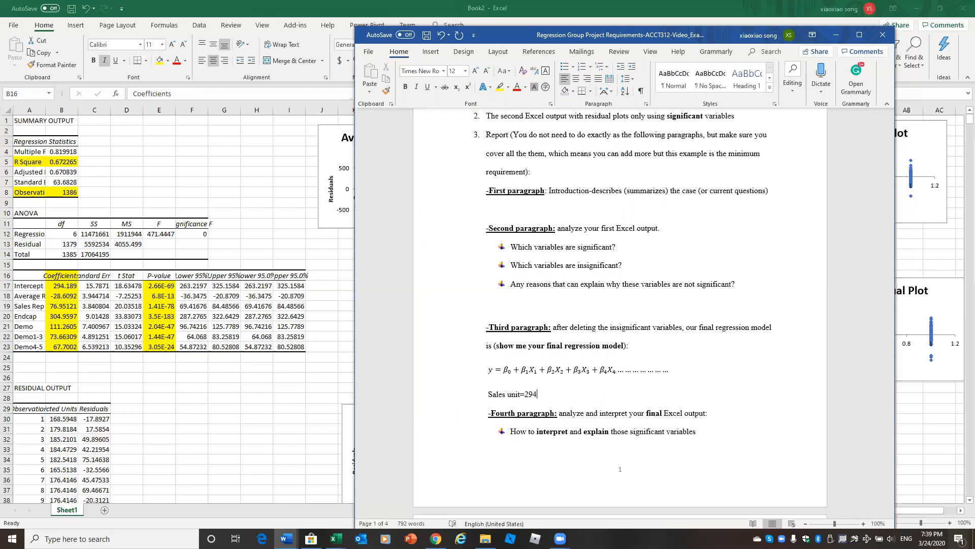
{"action": "type", "text": ".19-"}
Step: Autofit column A of the regression output in Excel, then move and enlarge the Book2 window beside the Word document
{"action": "left_click", "coordinate": [46, 107]}
{"action": "left_click", "coordinate": [42, 110]}
{"action": "double_click", "coordinate": [46, 110]}
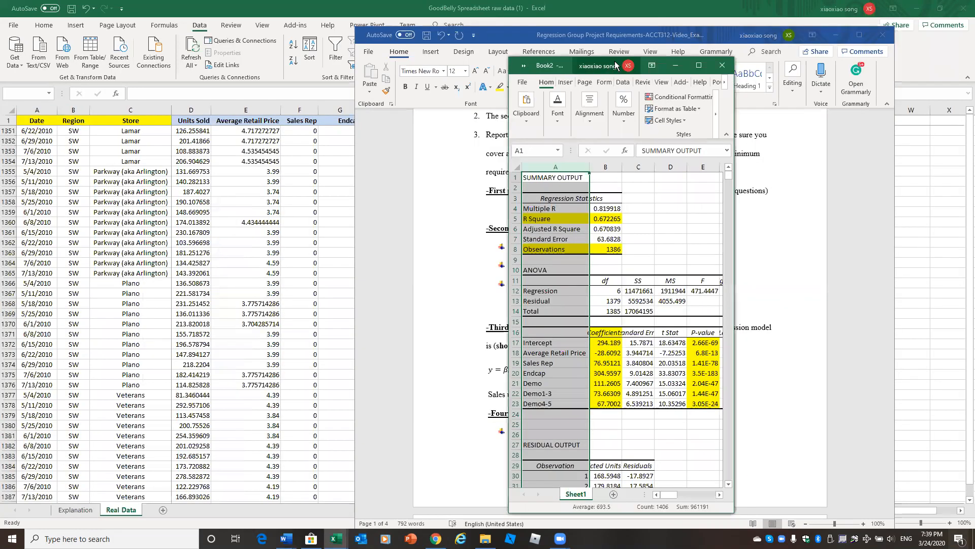
{"action": "left_click_drag", "start_coordinate": [616, 65], "coordinate": [157, 37]}
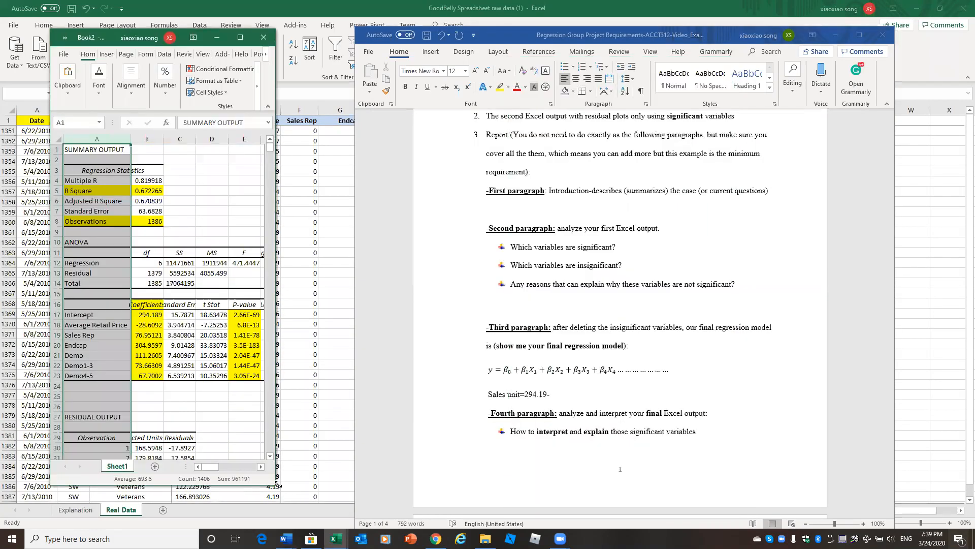
{"action": "left_click_drag", "start_coordinate": [278, 486], "coordinate": [349, 496]}
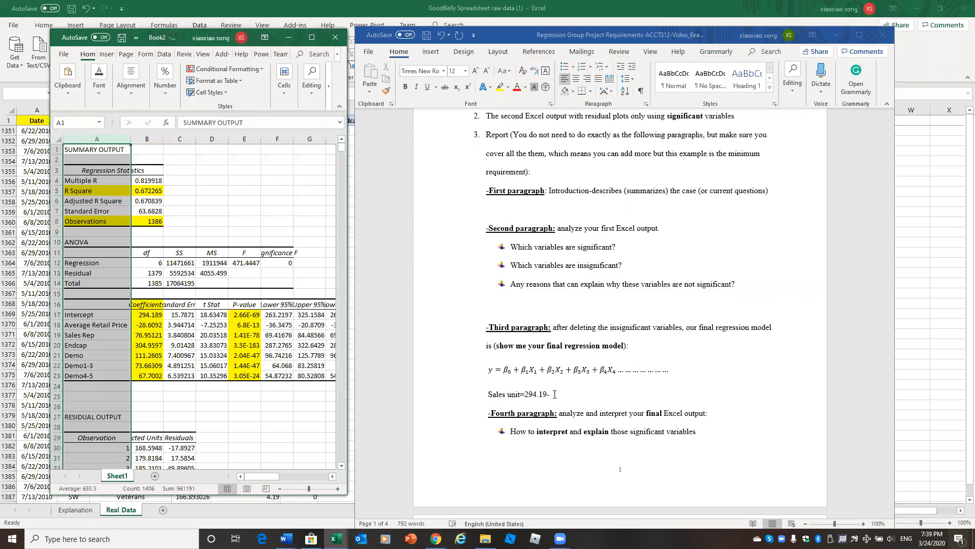
Step: Copy the Average Retail Price coefficient from B18 and paste it after "Sales unit=294.19-" in the Word document
{"action": "left_click", "coordinate": [554, 395]}
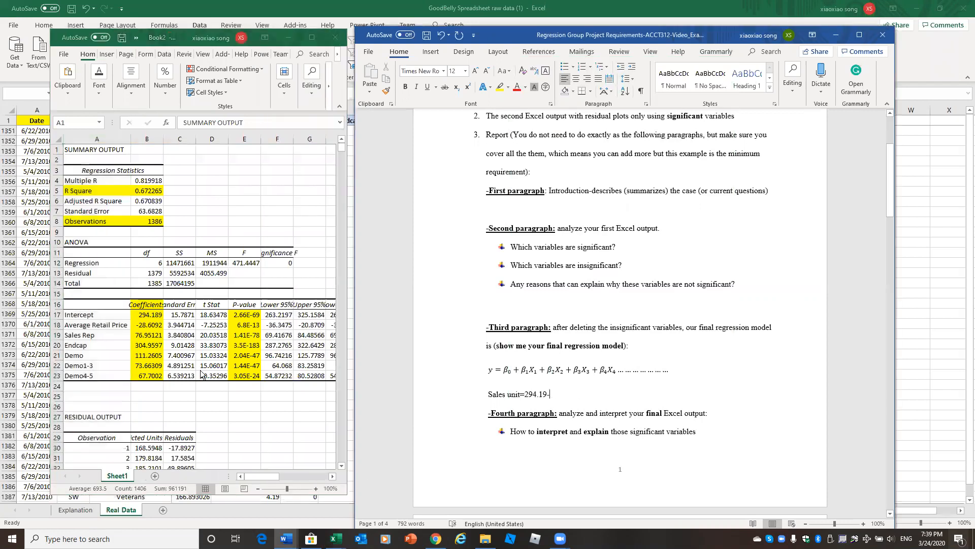
{"action": "left_click", "coordinate": [144, 326]}
{"action": "key", "text": "ctrl+c"}
{"action": "left_click", "coordinate": [600, 397]}
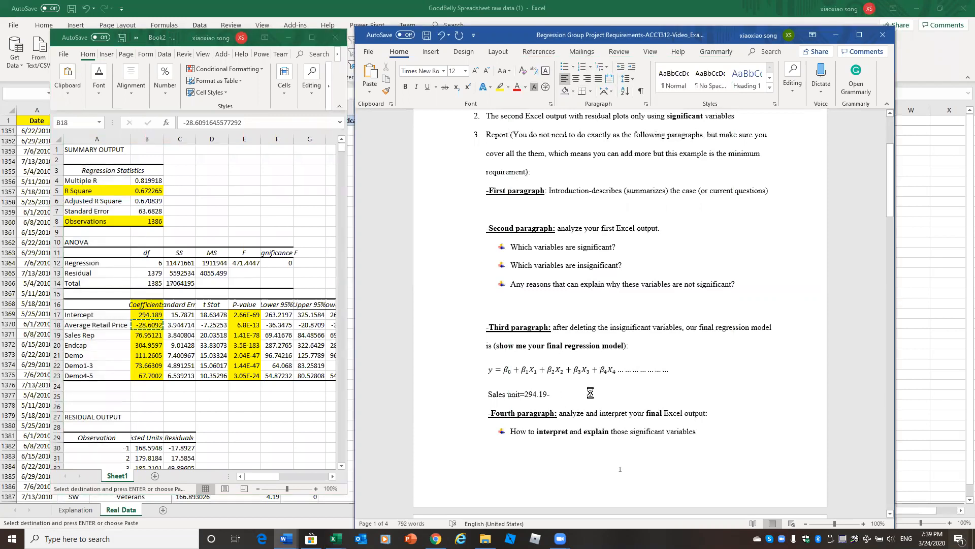
{"action": "key", "text": "ctrl+v"}
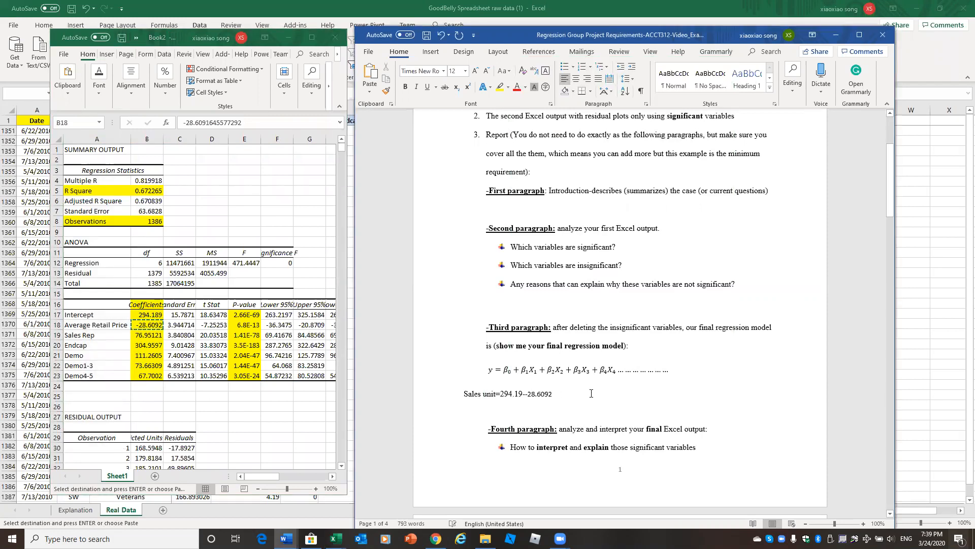
Step: Replace the pasted coefficient in the Word model line so it reads "Sales unit=294.19-28.61SP"
{"action": "key", "text": "BackSpace"}
{"action": "key", "text": "BackSpace"}
{"action": "key", "text": "BackSpace"}
{"action": "key", "text": "BackSpace"}
{"action": "key", "text": "BackSpace"}
{"action": "key", "text": "BackSpace"}
{"action": "key", "text": "BackSpace"}
{"action": "key", "text": "BackSpace"}
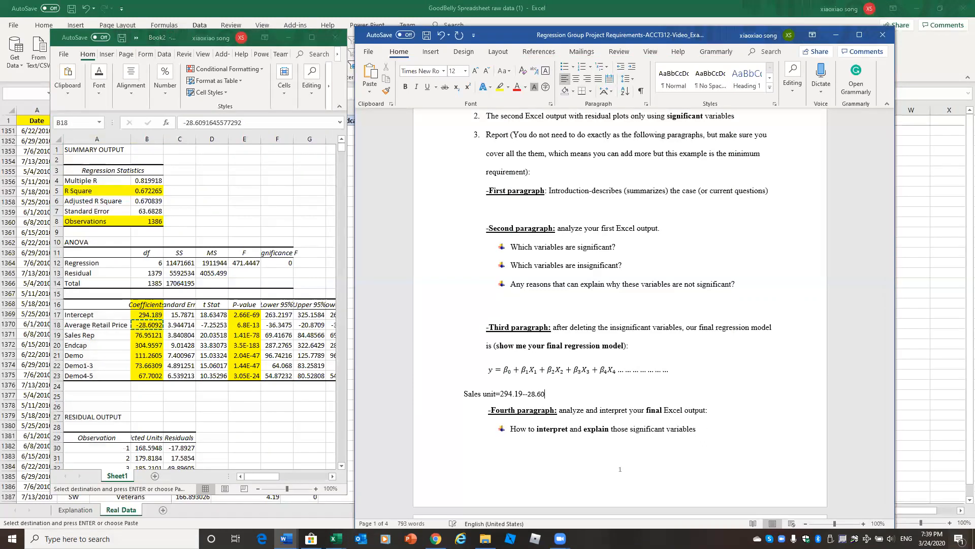
{"action": "key", "text": "BackSpace"}
{"action": "key", "text": "BackSpace"}
{"action": "key", "text": "BackSpace"}
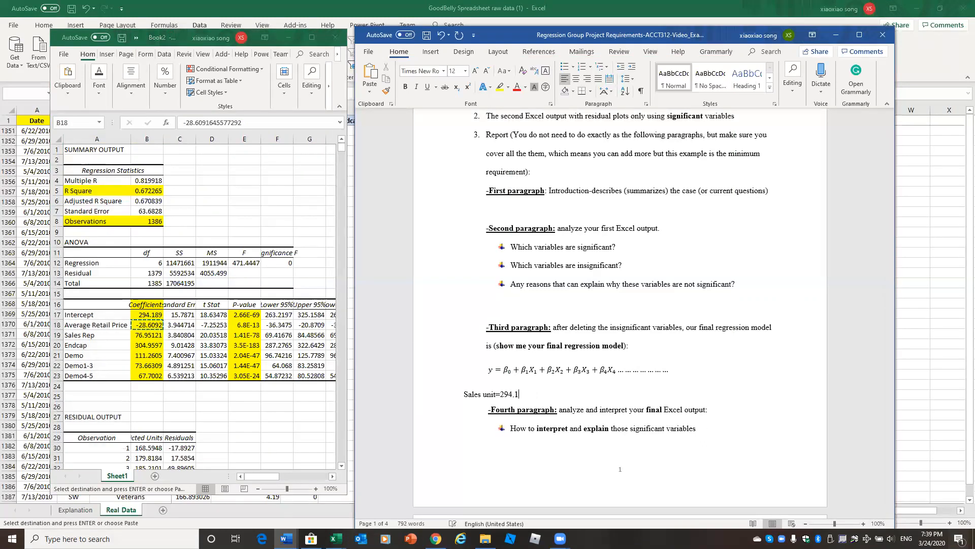
{"action": "type", "text": "9-28.61"}
{"action": "left_click", "coordinate": [536, 369]}
{"action": "left_click", "coordinate": [549, 394]}
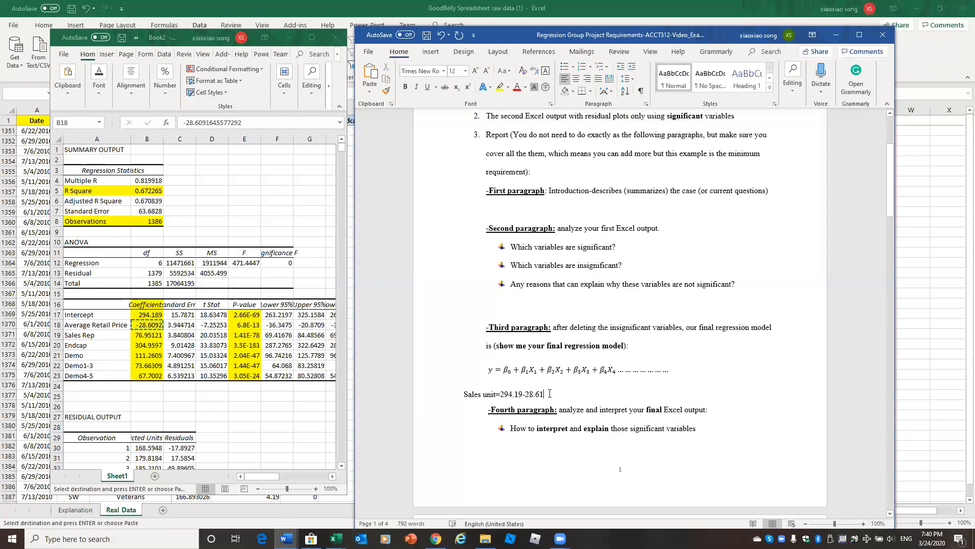
{"action": "type", "text": "SP"}
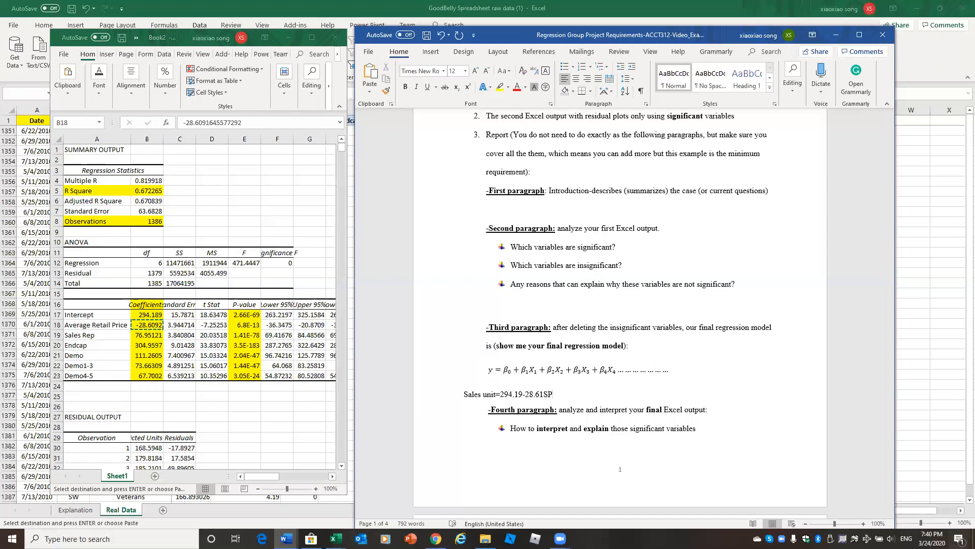
Step: Complete the regression model with "+76.95Rep+304.96End+111.26Demo+73.66dem1-3+67.7Dem4-5" and add a blank line below it
{"action": "type", "text": "+76.95RE"}
{"action": "key", "text": "BackSpace"}
{"action": "type", "text": "ep+304.96End+111"}
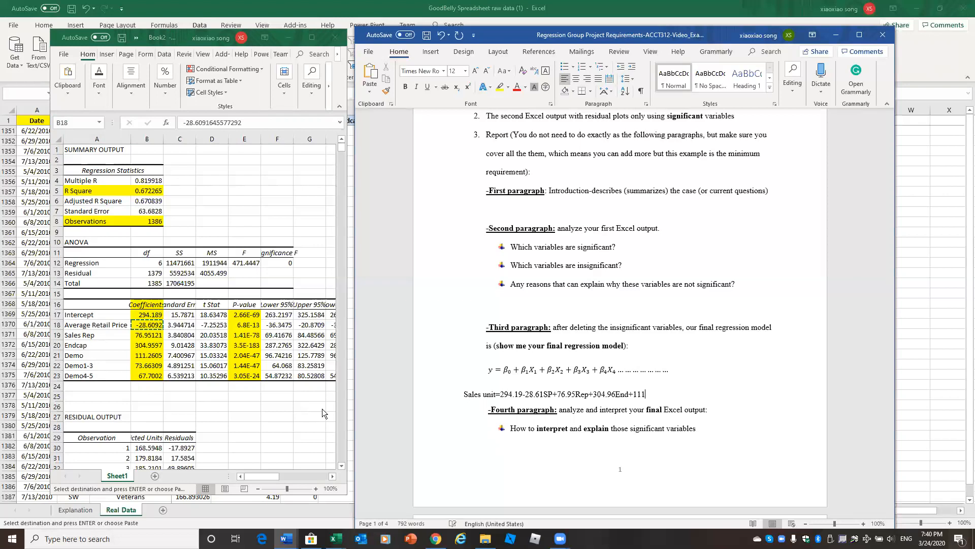
{"action": "type", "text": ".26Demo+73.66dem1-3+"}
{"action": "type", "text": "67.7Dem"}
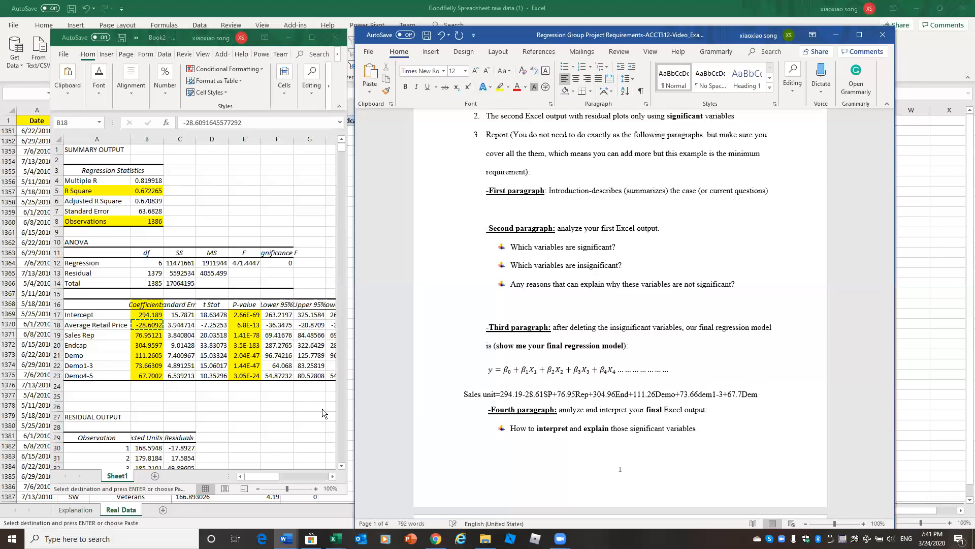
{"action": "type", "text": "4-5"}
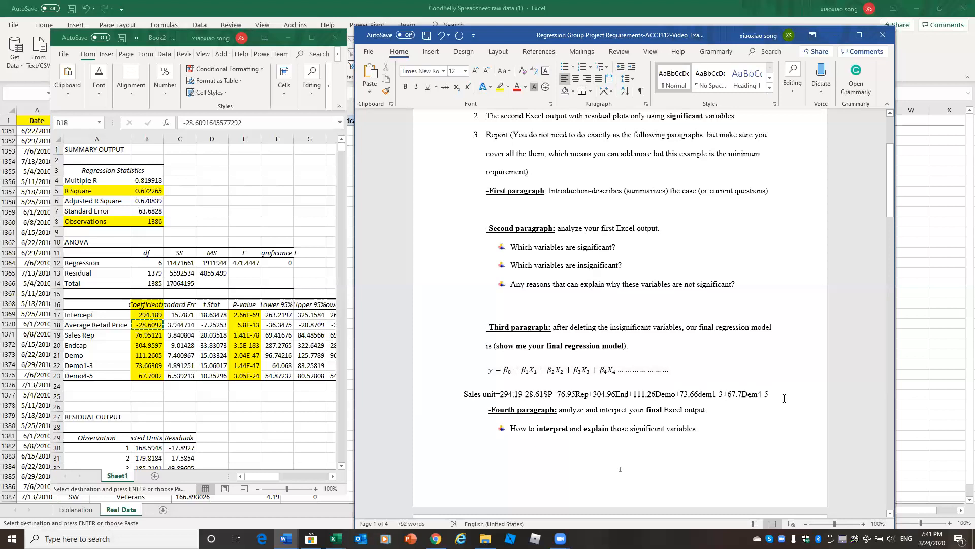
{"action": "key", "text": "Return"}
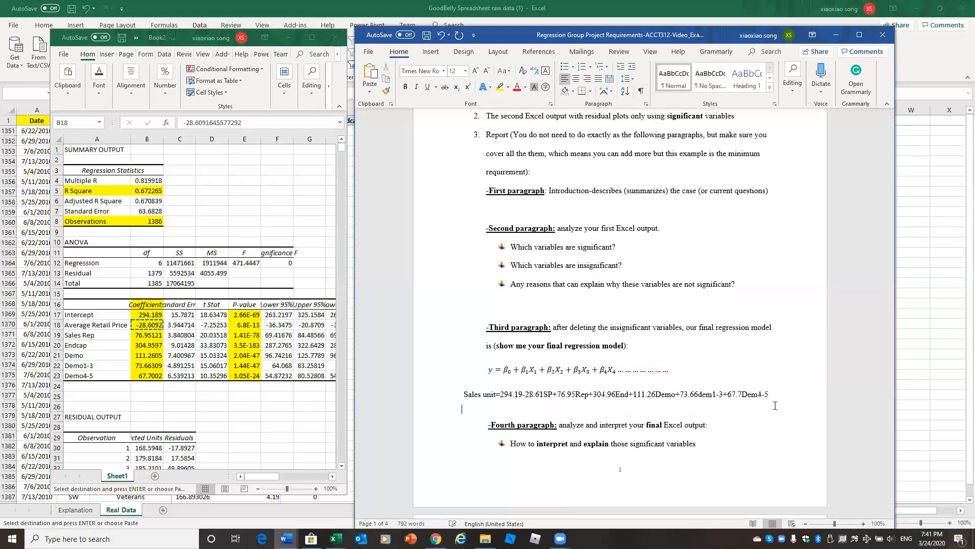
Step: Review the SP, Rep and End terms of the model against the fourth paragraph's request to interpret significant variables
{"action": "scroll", "coordinate": [752, 402], "scroll_direction": "down", "scroll_amount": 3}
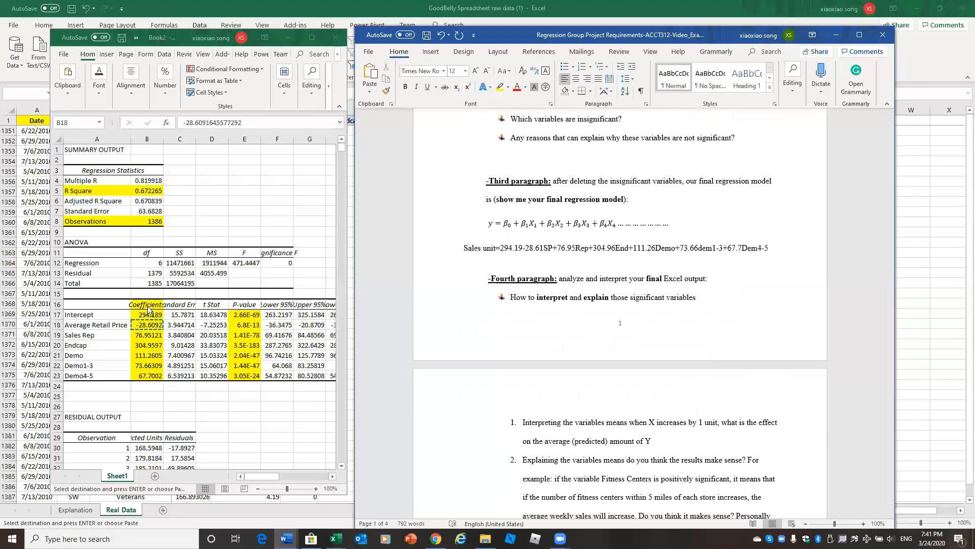
{"action": "left_click", "coordinate": [431, 264]}
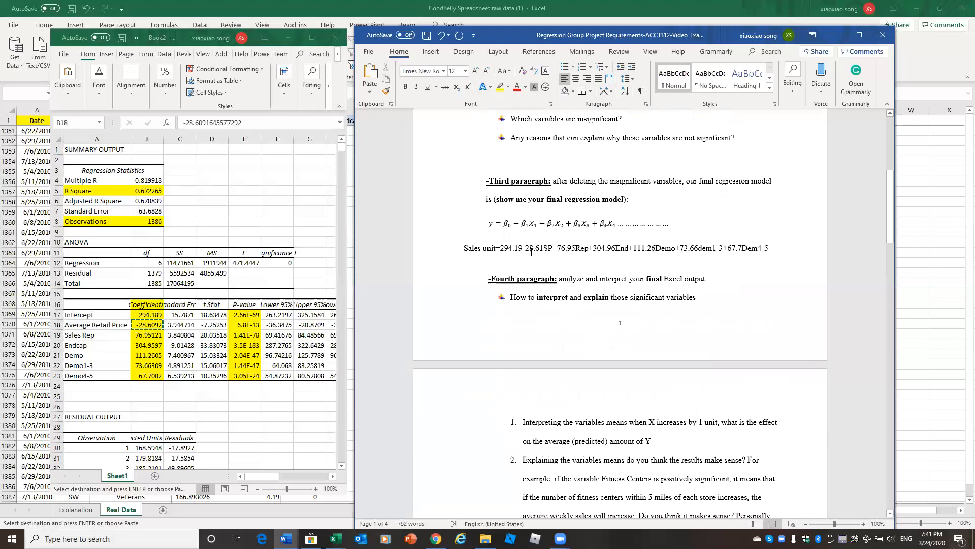
{"action": "left_click_drag", "start_coordinate": [544, 248], "coordinate": [553, 248]}
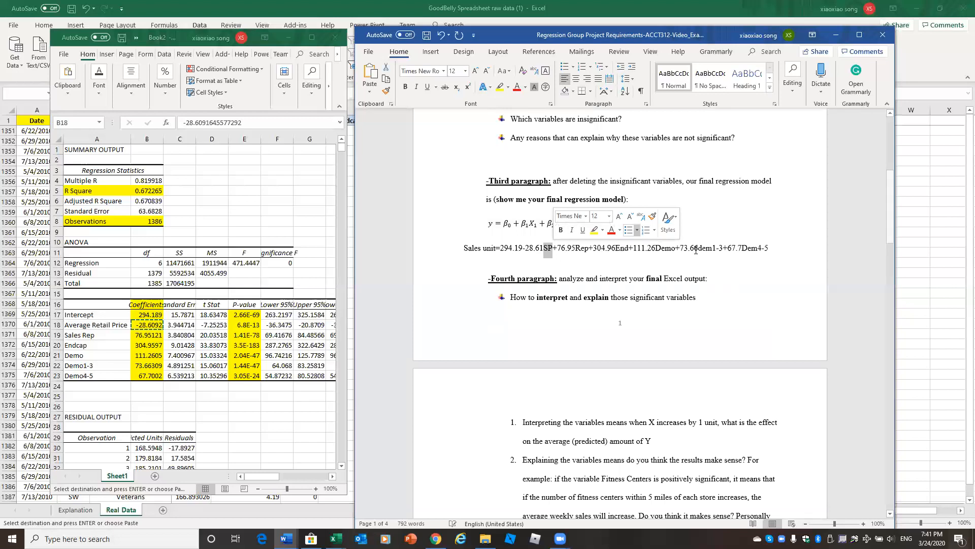
{"action": "key", "text": "Down"}
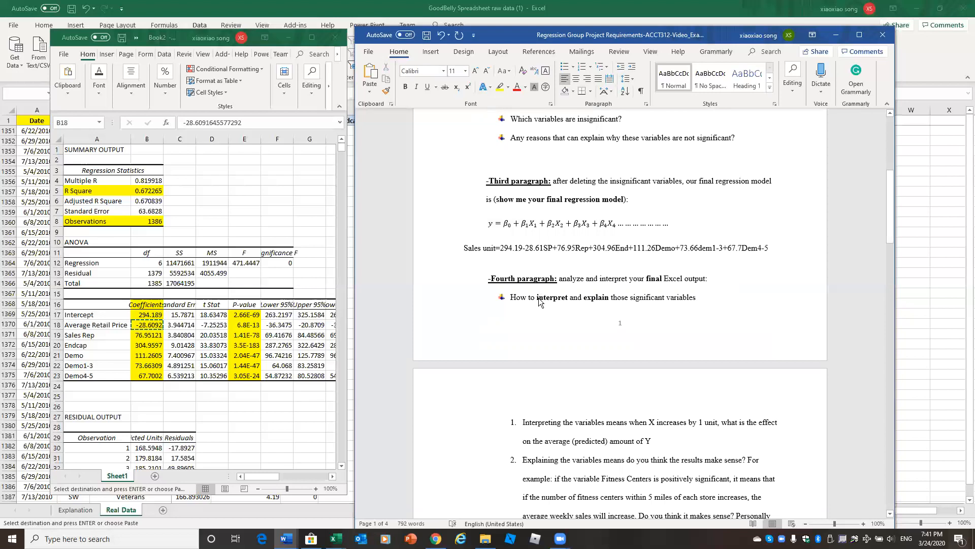
{"action": "scroll", "coordinate": [539, 298], "scroll_direction": "down", "scroll_amount": 1}
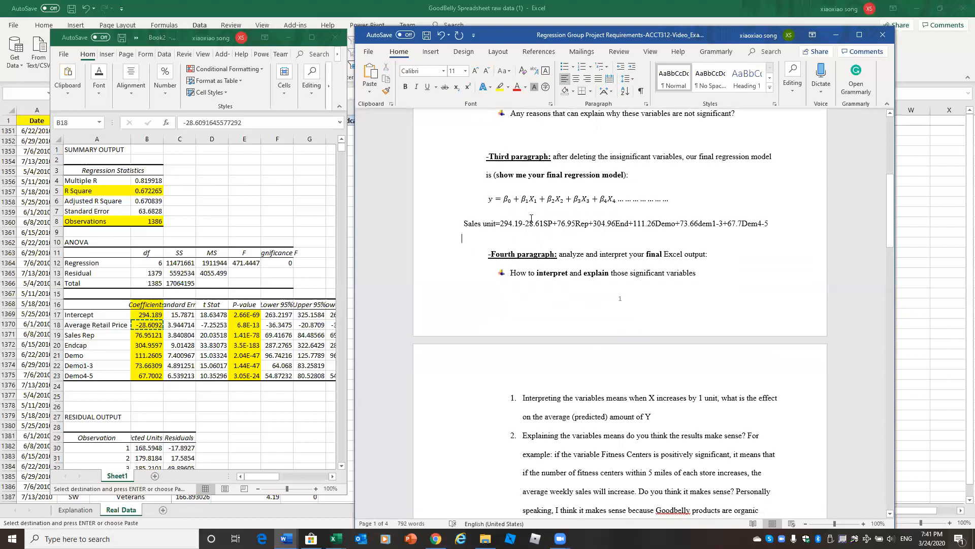
{"action": "left_click_drag", "start_coordinate": [543, 224], "coordinate": [551, 224]}
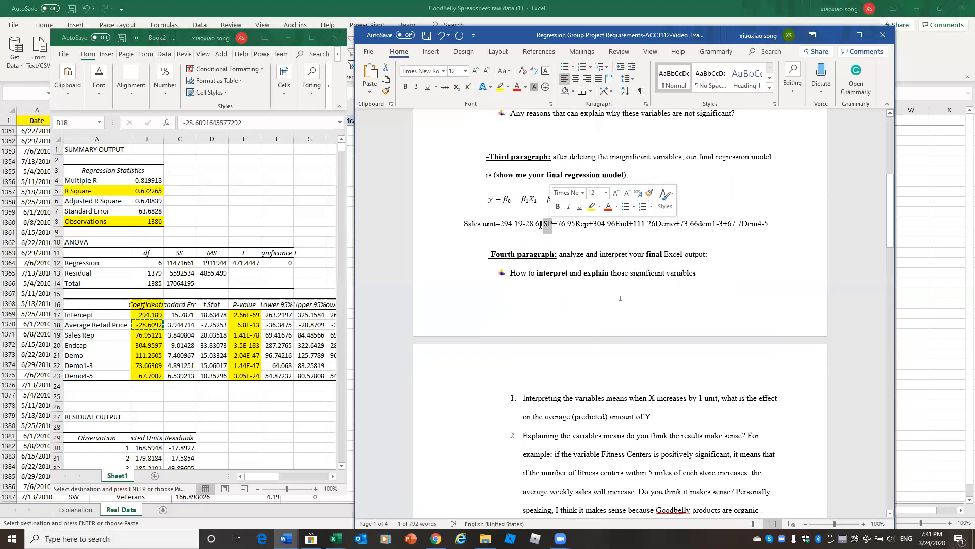
{"action": "left_click_drag", "start_coordinate": [575, 224], "coordinate": [589, 225]}
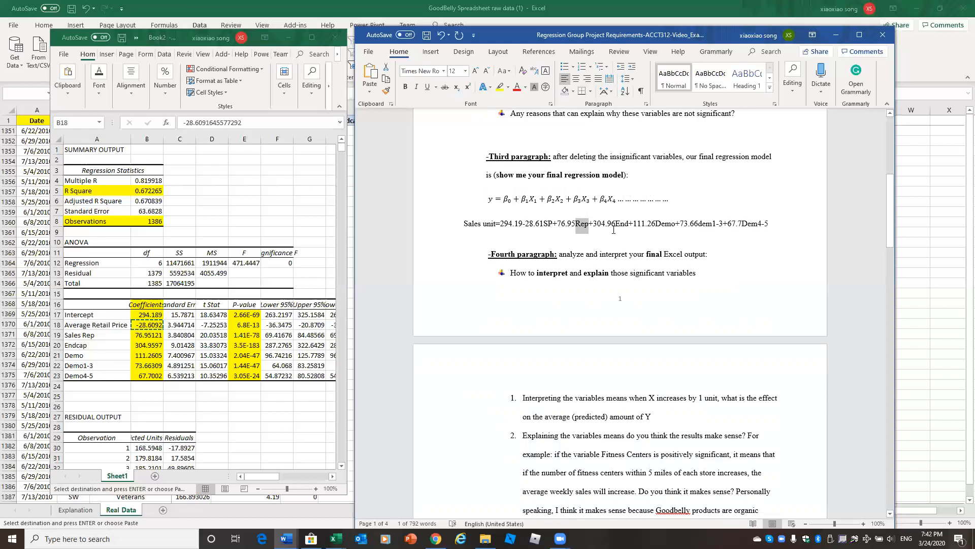
{"action": "left_click_drag", "start_coordinate": [616, 226], "coordinate": [628, 226]}
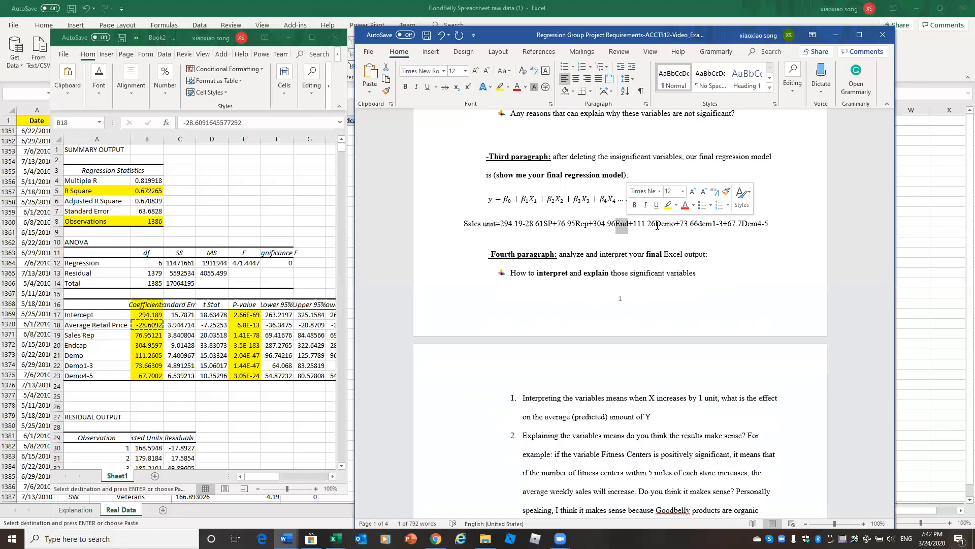
Step: Read the numbered guidance on interpreting and explaining variables, comparing it with the Rep and demo terms in the model
{"action": "scroll", "coordinate": [626, 232], "scroll_direction": "down", "scroll_amount": 1}
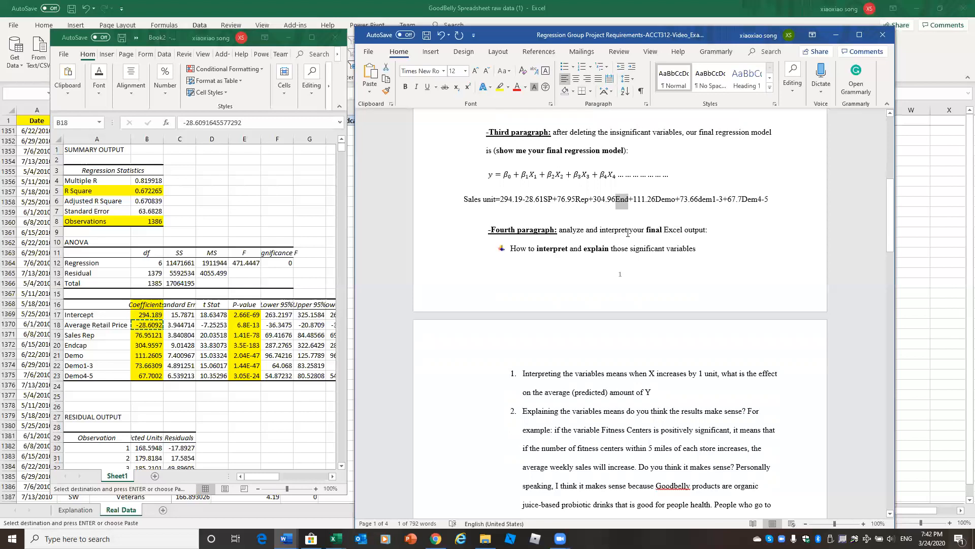
{"action": "scroll", "coordinate": [629, 233], "scroll_direction": "down", "scroll_amount": 1}
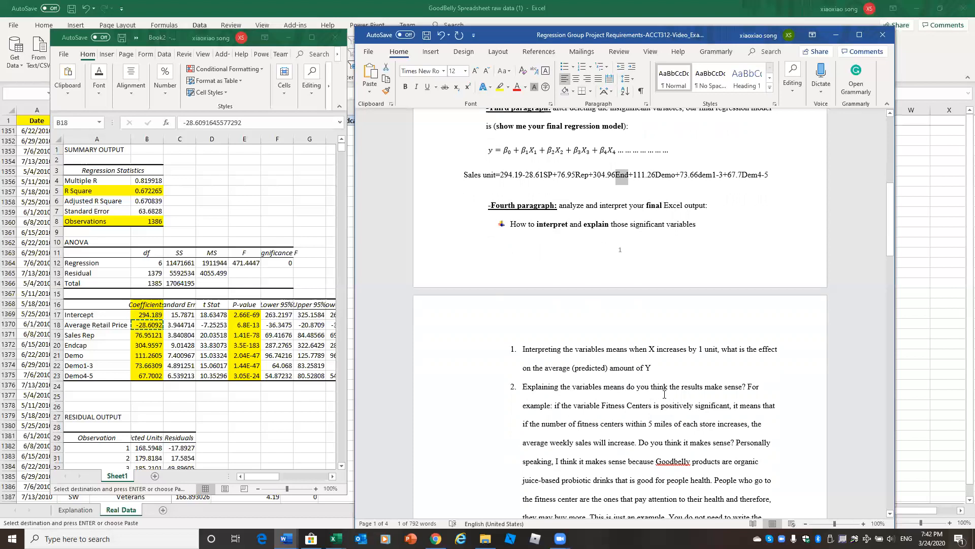
{"action": "left_click_drag", "start_coordinate": [641, 391], "coordinate": [706, 430]}
{"action": "left_click", "coordinate": [686, 445]}
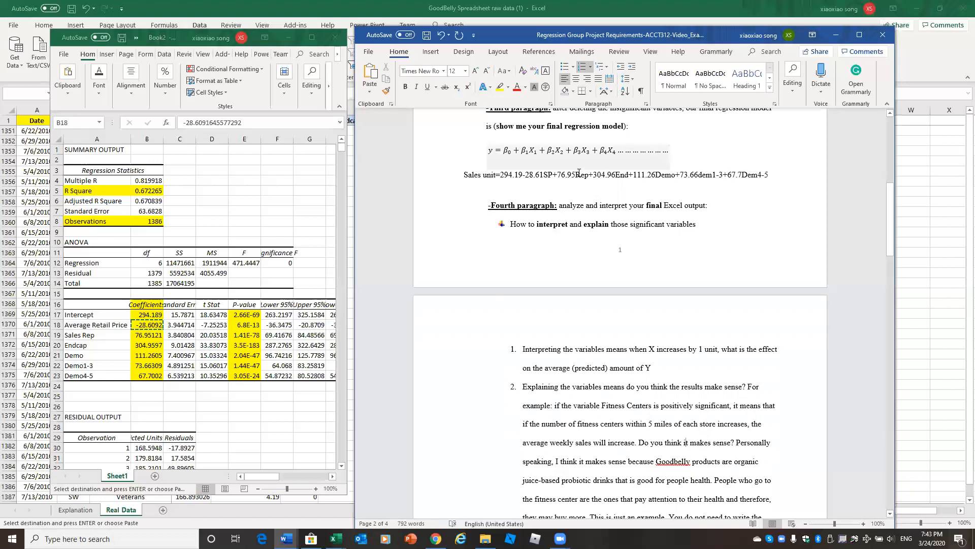
{"action": "mouse_move", "coordinate": [575, 174]}
{"action": "left_mouse_down"}
{"action": "mouse_move", "coordinate": [587, 174]}
{"action": "mouse_move", "coordinate": [559, 175]}
{"action": "mouse_move", "coordinate": [573, 175]}
{"action": "left_mouse_up"}
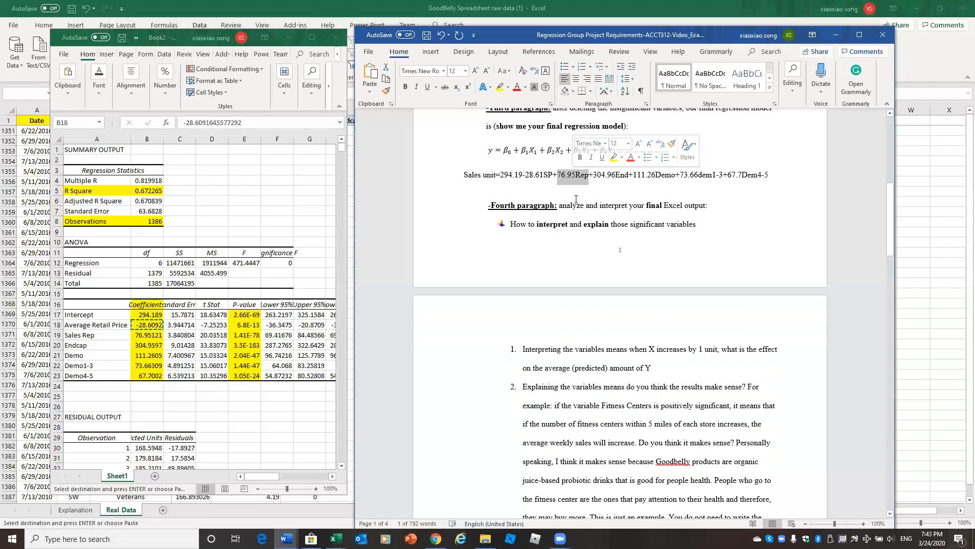
{"action": "left_click_drag", "start_coordinate": [523, 387], "coordinate": [624, 426]}
{"action": "scroll", "coordinate": [610, 386], "scroll_direction": "down", "scroll_amount": 3}
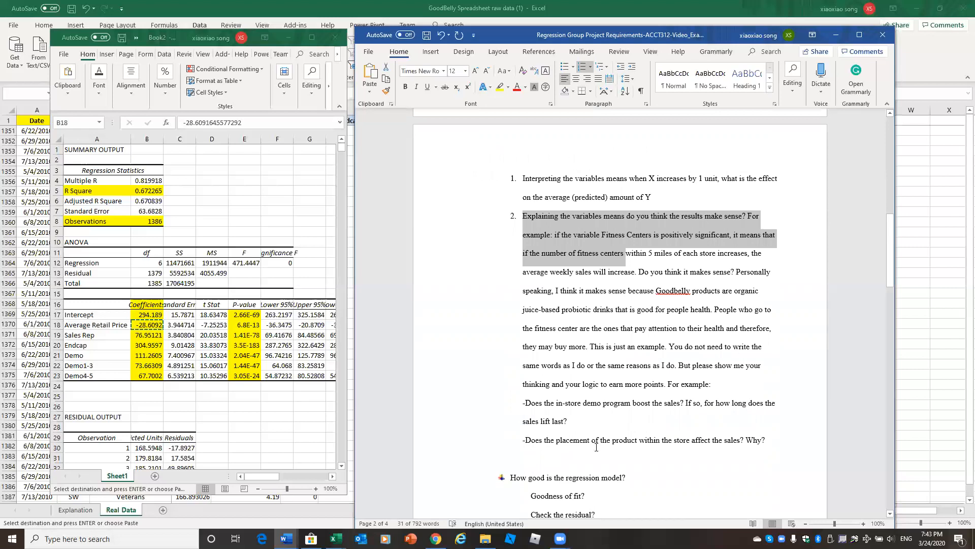
{"action": "scroll", "coordinate": [610, 434], "scroll_direction": "up", "scroll_amount": 3}
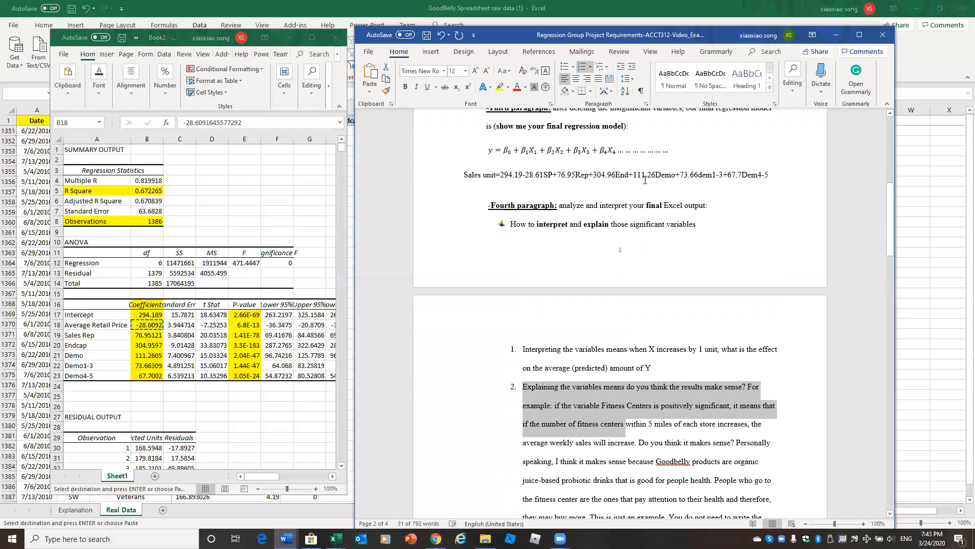
{"action": "left_click_drag", "start_coordinate": [660, 178], "coordinate": [737, 175]}
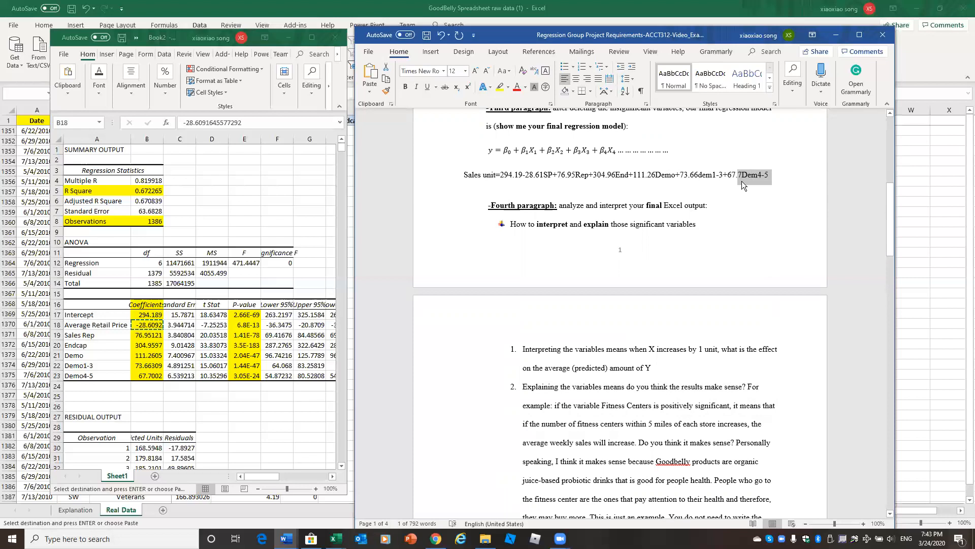
Step: Add "—R square" after "Goodness of fit?" under the question on how good the regression model is
{"action": "scroll", "coordinate": [718, 244], "scroll_direction": "down", "scroll_amount": 3}
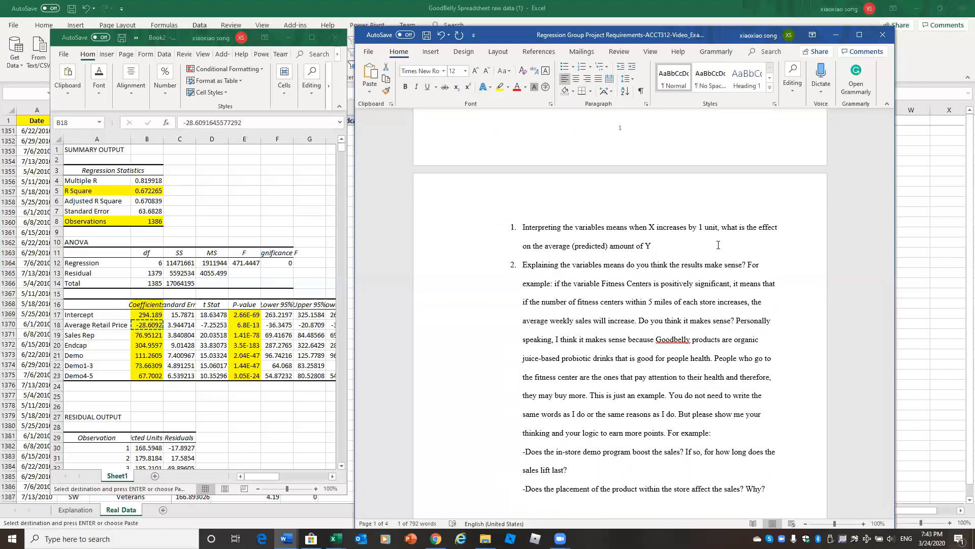
{"action": "scroll", "coordinate": [718, 245], "scroll_direction": "down", "scroll_amount": 5}
{"action": "scroll", "coordinate": [705, 216], "scroll_direction": "down", "scroll_amount": 3}
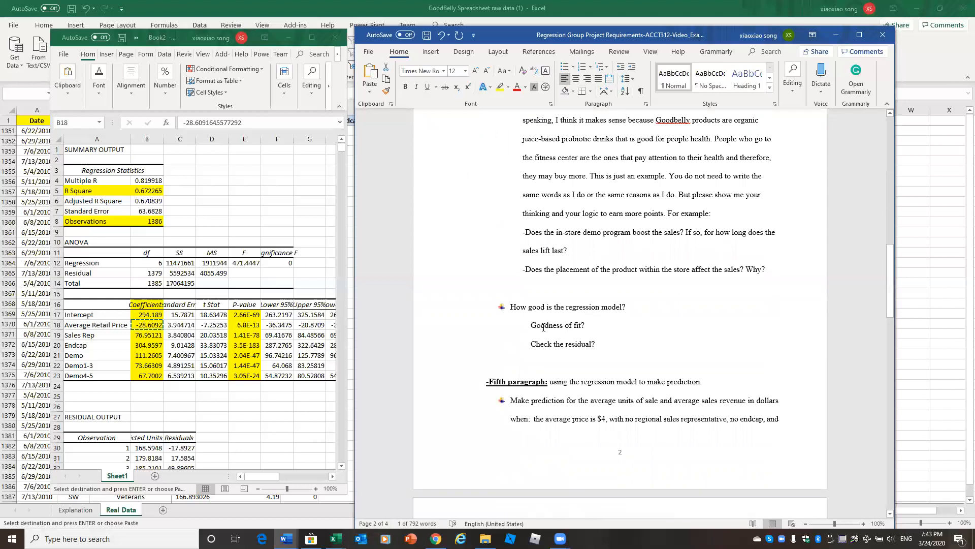
{"action": "triple_click", "coordinate": [577, 327]}
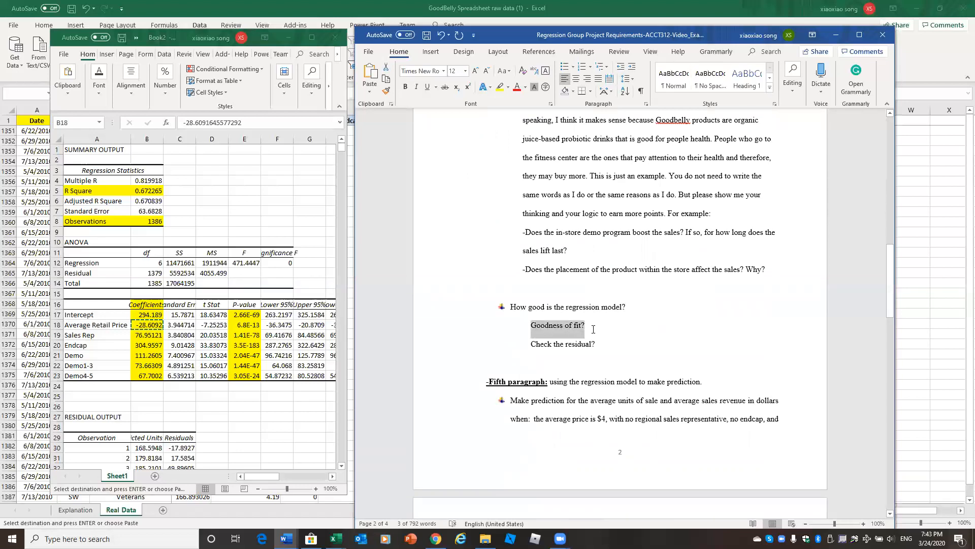
{"action": "left_click", "coordinate": [593, 327]}
{"action": "type", "text": "--R"}
{"action": "type", "text": " square"}
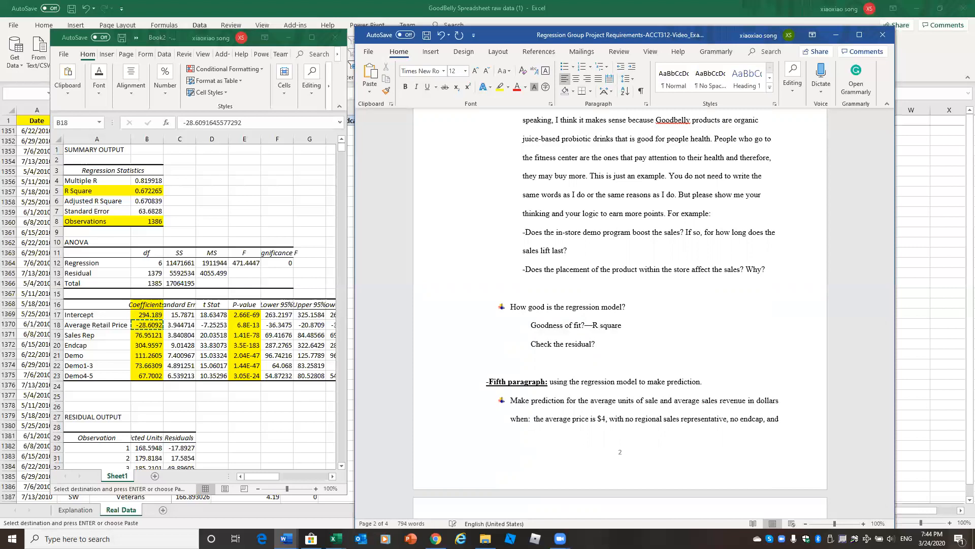
{"action": "left_click_drag", "start_coordinate": [592, 325], "coordinate": [622, 325]}
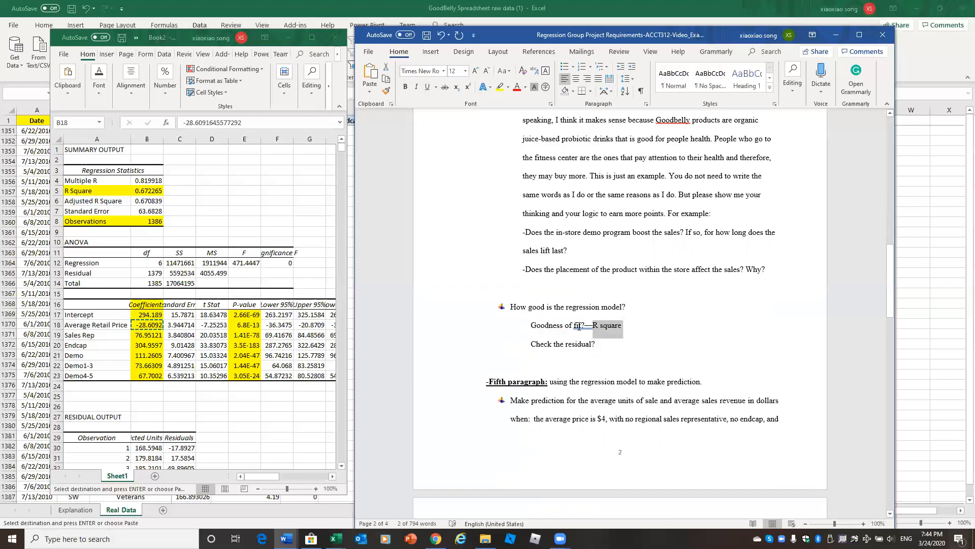
{"action": "left_click", "coordinate": [629, 327]}
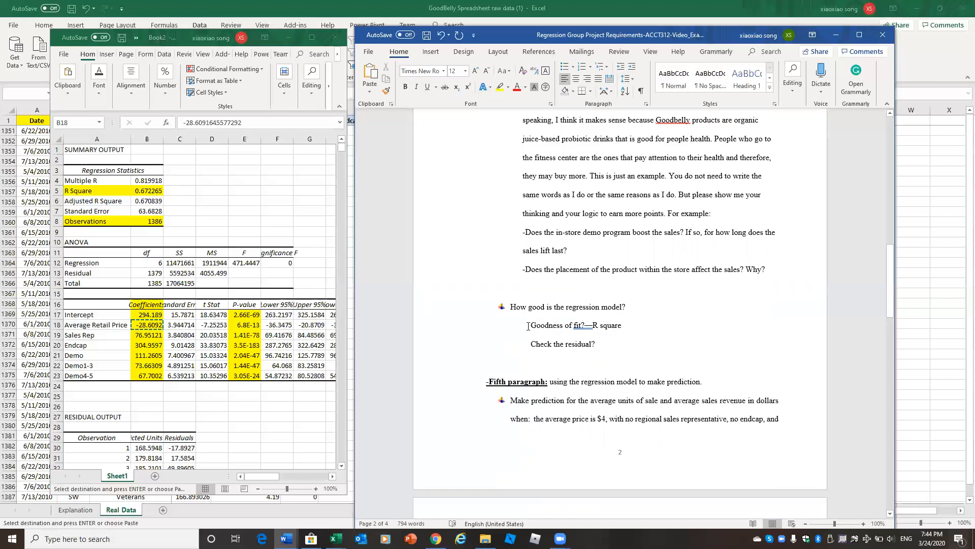
Step: For the "Check the residual?" item, switch to Book2 in Excel, maximize its window and select the Average Retail Price residual plot
{"action": "left_click_drag", "start_coordinate": [612, 352], "coordinate": [531, 344]}
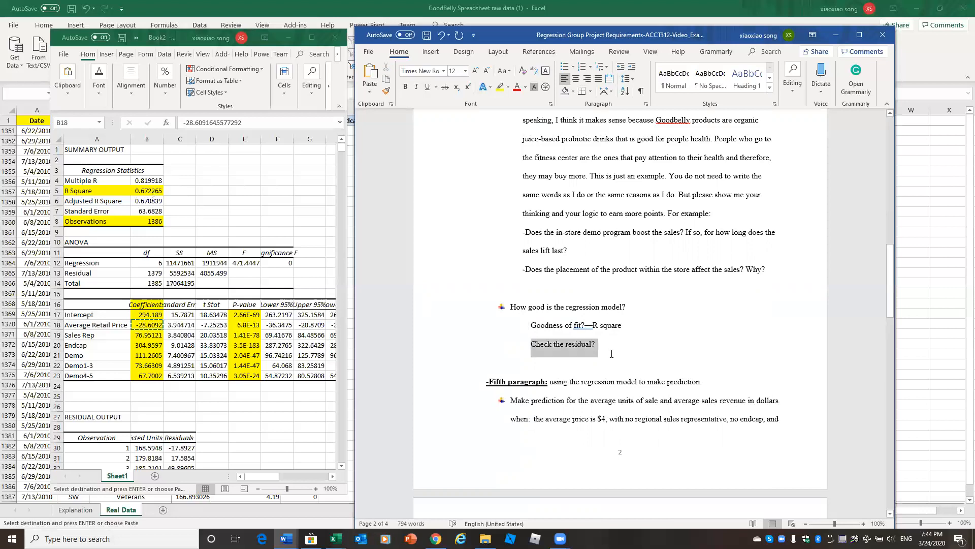
{"action": "left_click", "coordinate": [312, 45]}
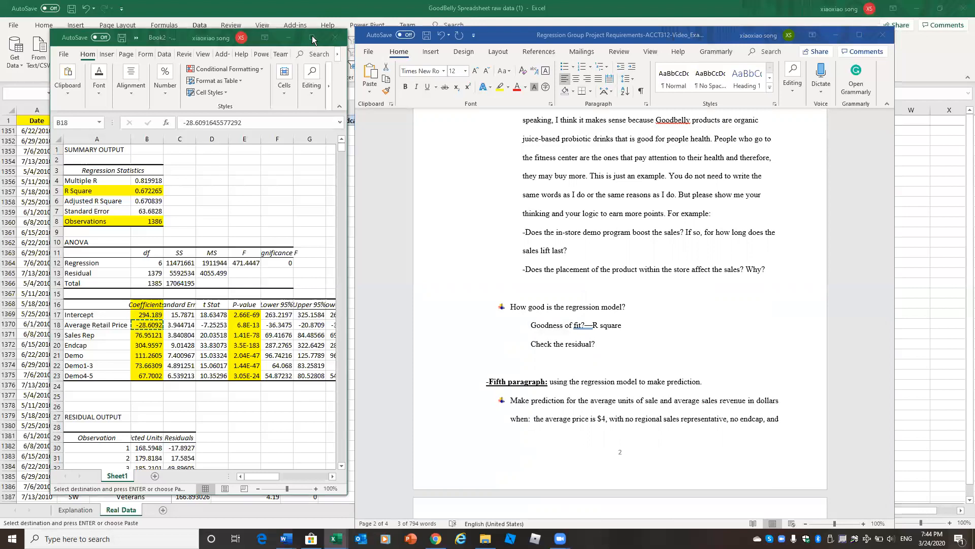
{"action": "left_click", "coordinate": [312, 37]}
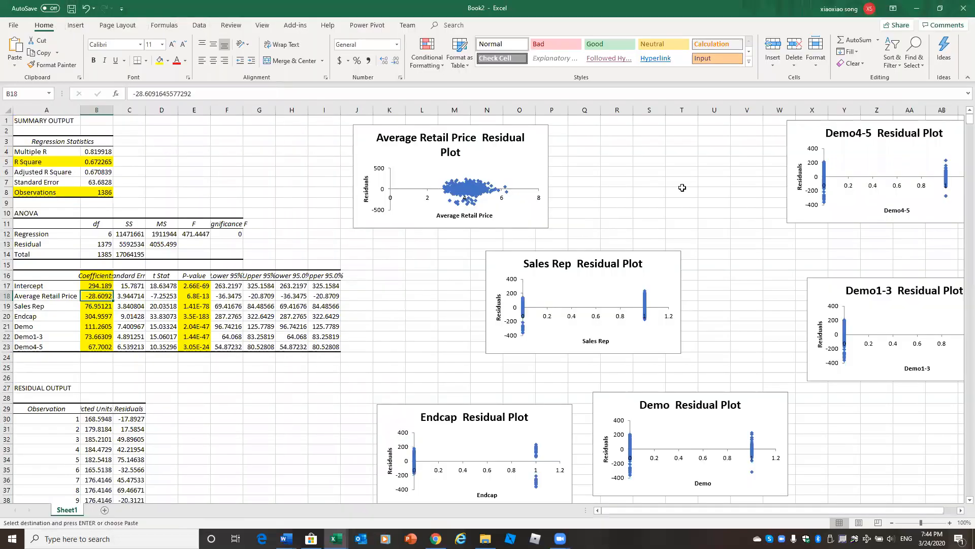
{"action": "scroll", "coordinate": [616, 261], "scroll_direction": "down", "scroll_amount": 2}
{"action": "scroll", "coordinate": [804, 352], "scroll_direction": "up", "scroll_amount": 2}
{"action": "scroll", "coordinate": [641, 407], "scroll_direction": "down", "scroll_amount": 1}
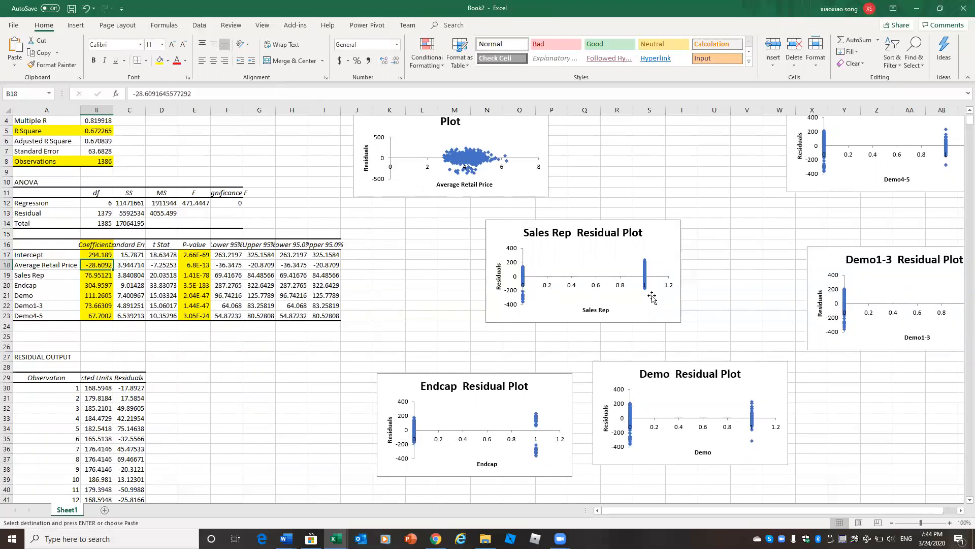
{"action": "scroll", "coordinate": [863, 213], "scroll_direction": "up", "scroll_amount": 1}
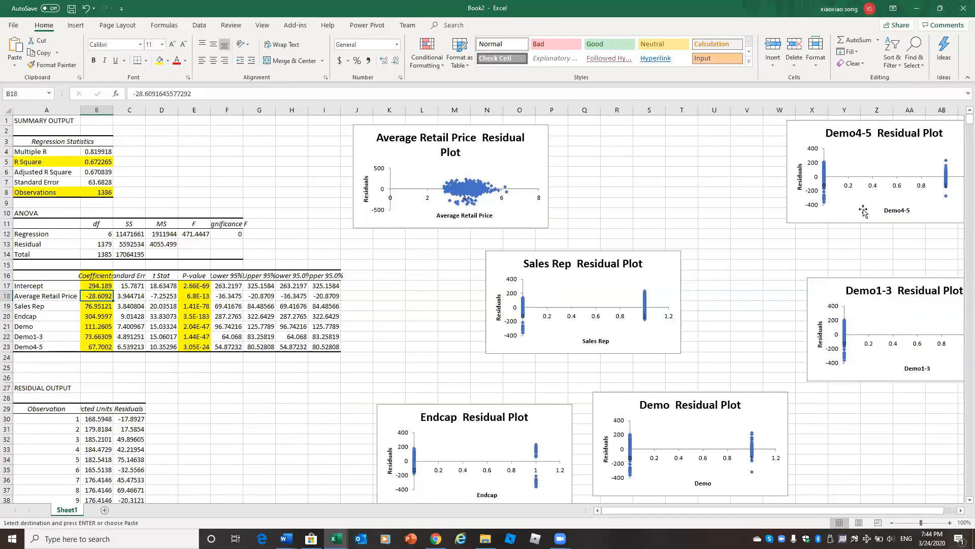
{"action": "left_click", "coordinate": [540, 225]}
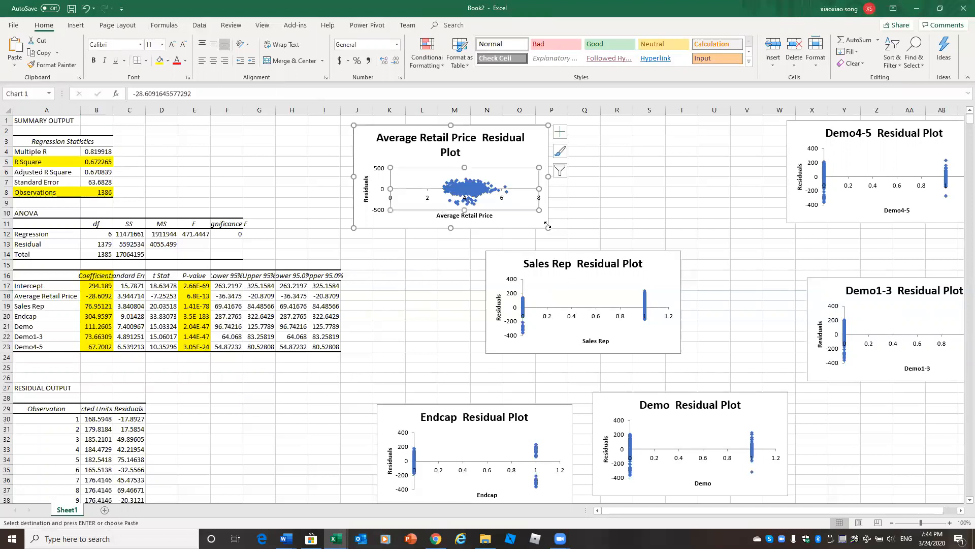
Step: Enlarge the Average Retail Price residual plot and move the Sales Rep residual plot clear of it, below the Demo1-3 plot
{"action": "left_click_drag", "start_coordinate": [658, 297], "coordinate": [669, 307]}
{"action": "left_click", "coordinate": [640, 307]}
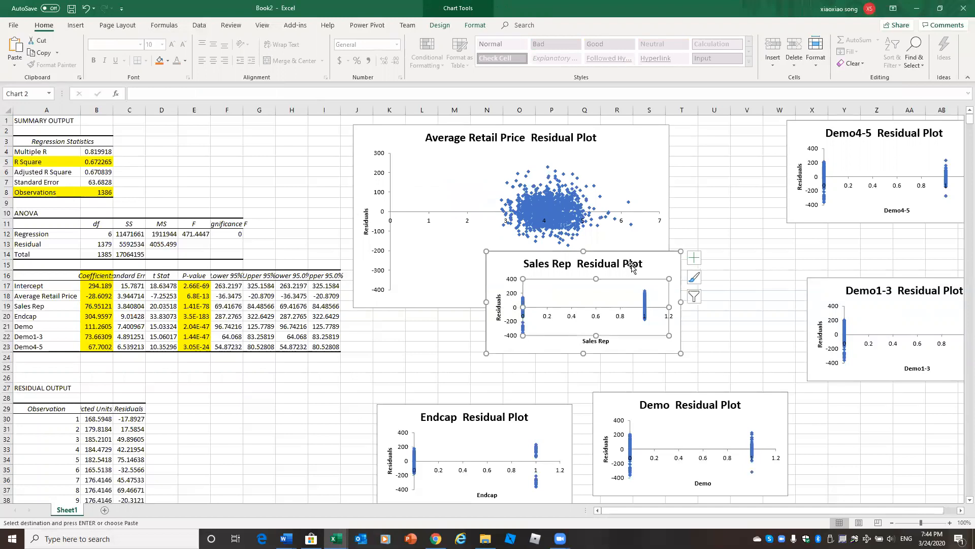
{"action": "left_click_drag", "start_coordinate": [669, 262], "coordinate": [955, 431]}
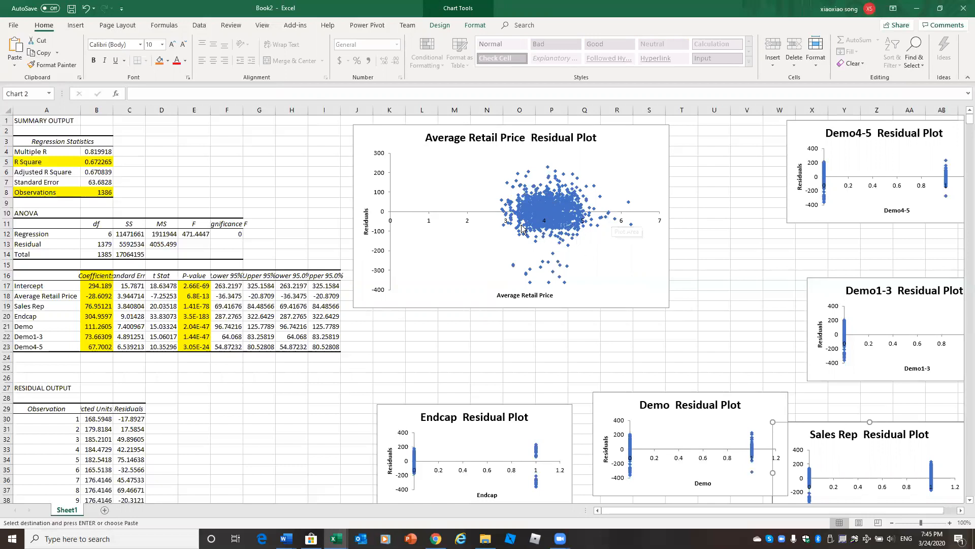
{"action": "mouse_move", "coordinate": [556, 240]}
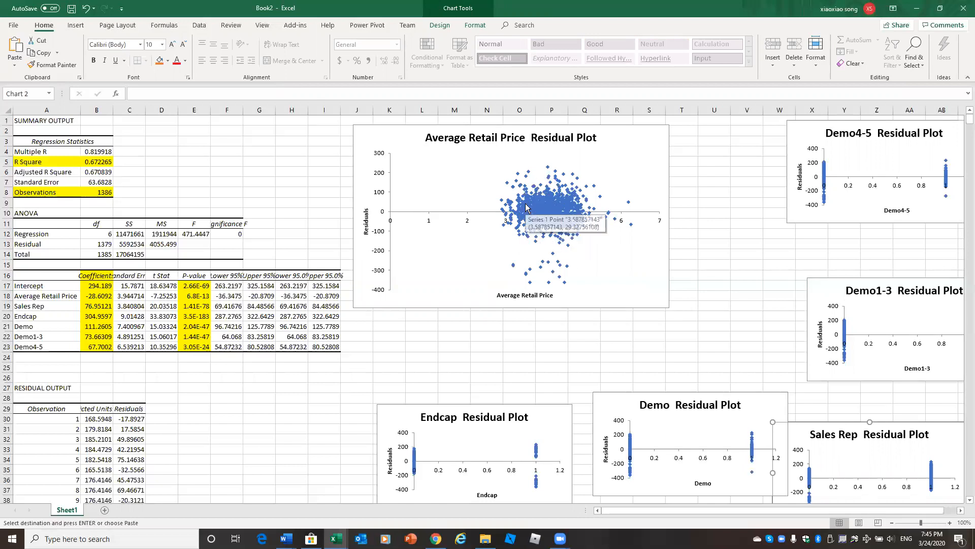
Step: Switch to Chrome and search Google for "residual plot patterns" in a new tab
{"action": "left_click", "coordinate": [436, 538]}
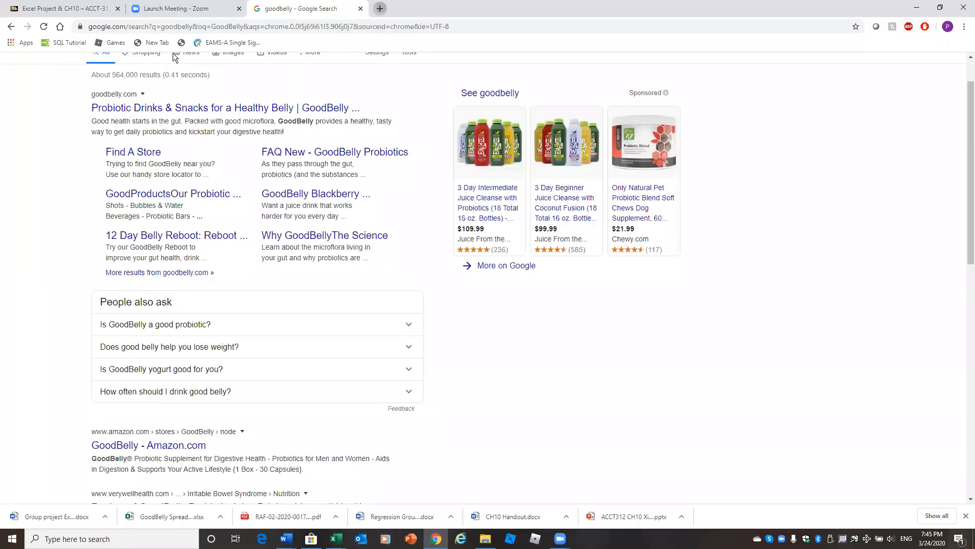
{"action": "left_click", "coordinate": [379, 8]}
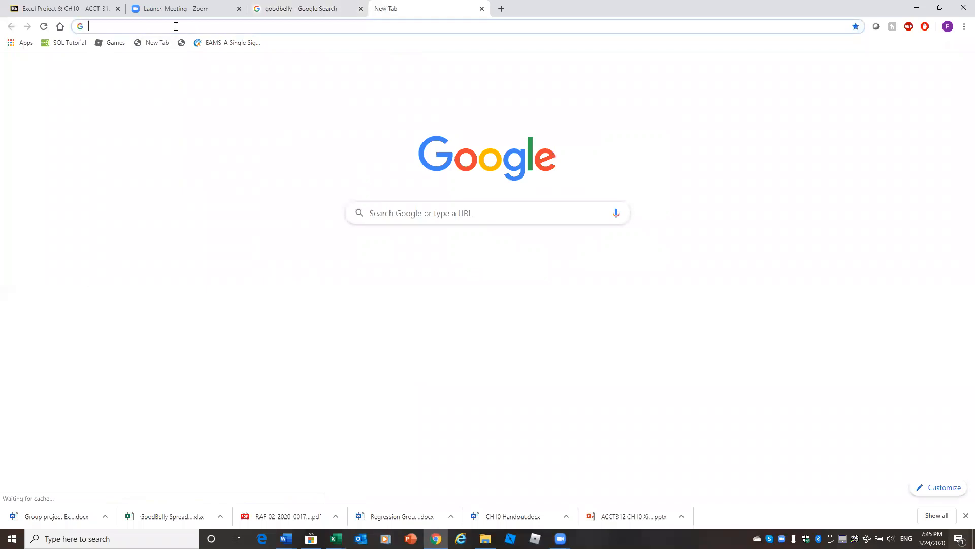
{"action": "type", "text": "re"}
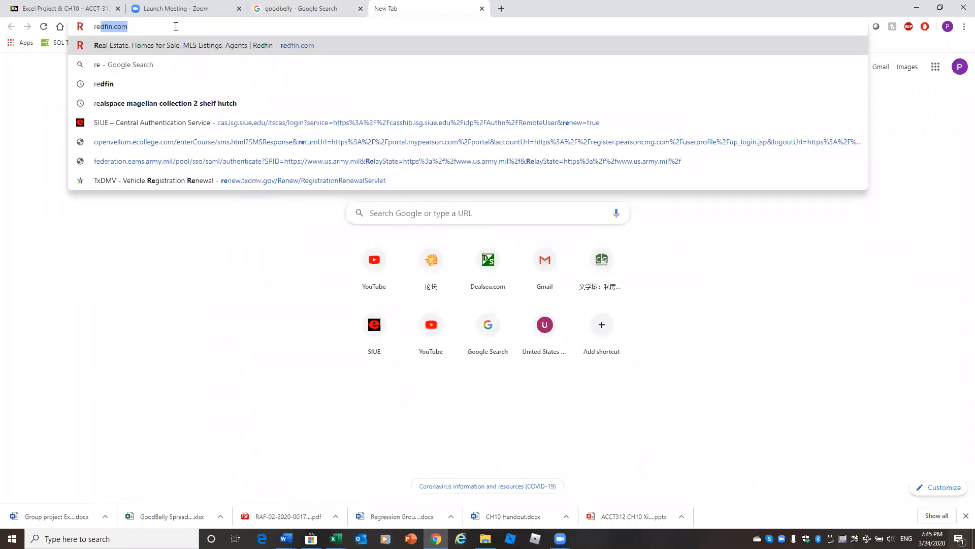
{"action": "type", "text": "sidual plot"}
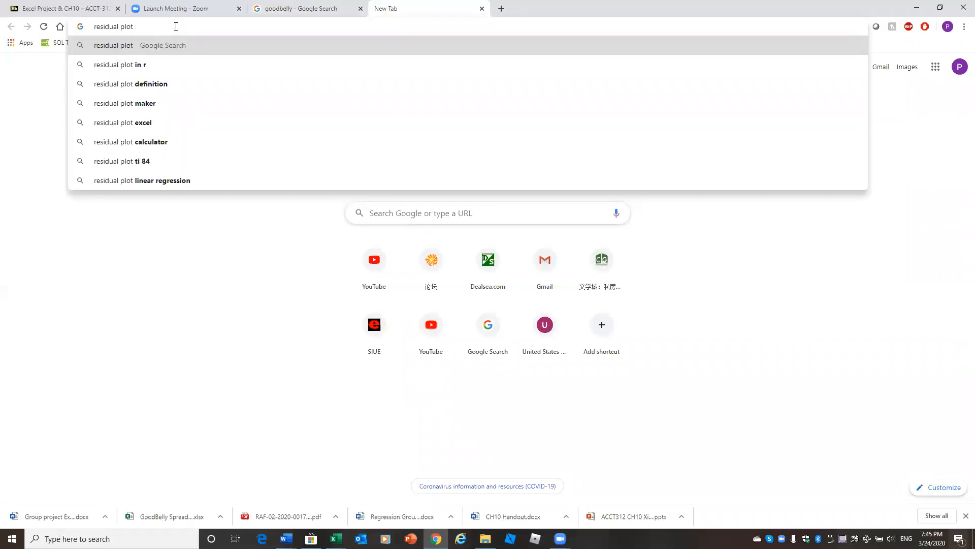
{"action": "type", "text": "patte"}
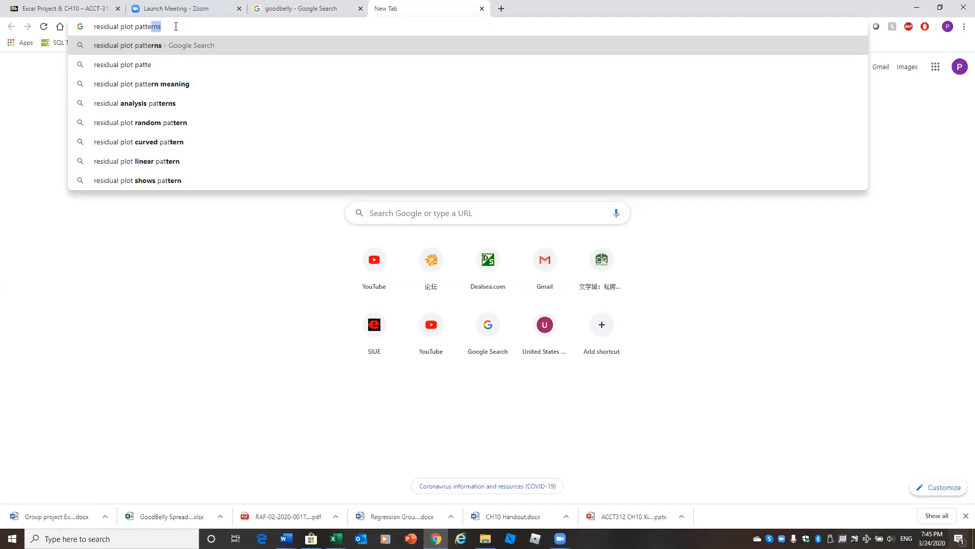
{"action": "type", "text": "rn"}
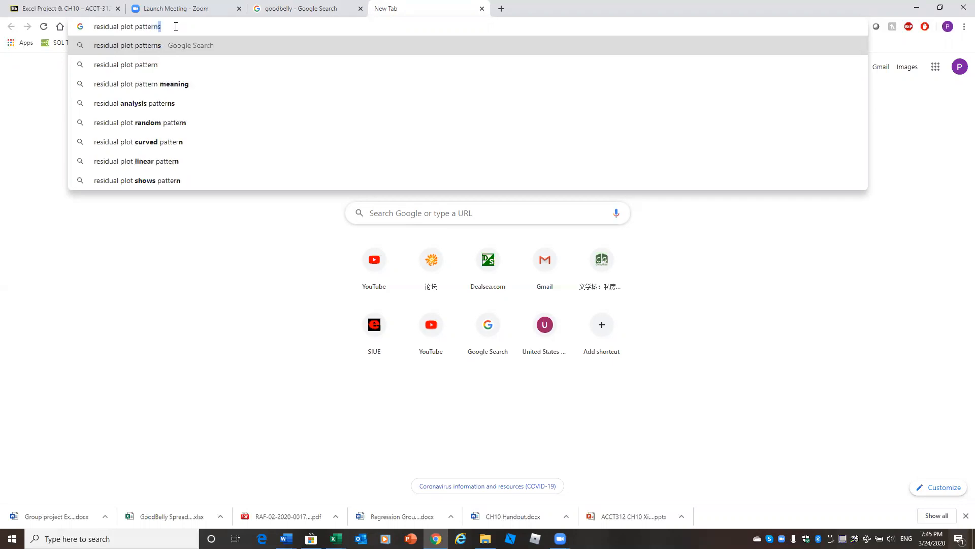
{"action": "key", "text": "Return"}
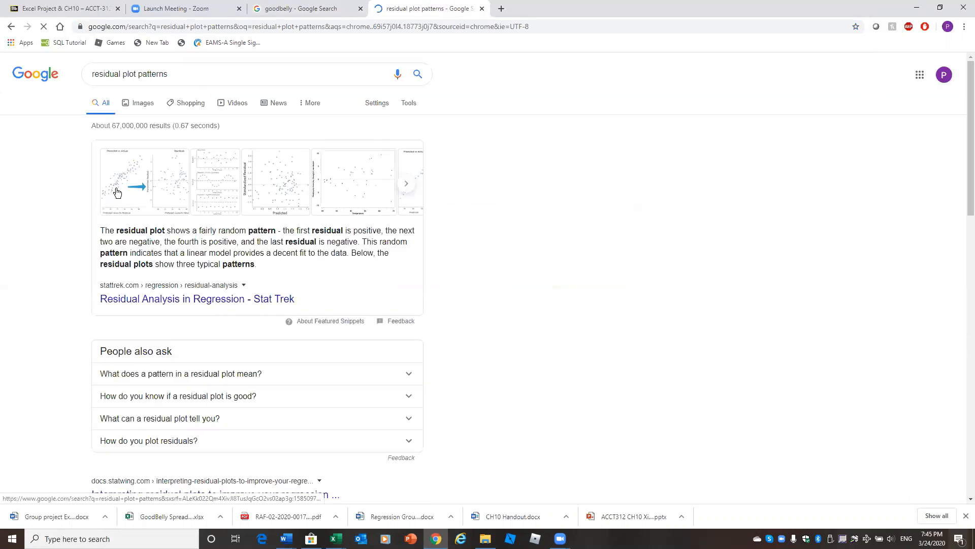
Step: View the OriginLab and Qualtrics "Nonlinear" residual plot examples, and compare them with the Average Retail Price plot back in Excel
{"action": "left_click", "coordinate": [217, 184]}
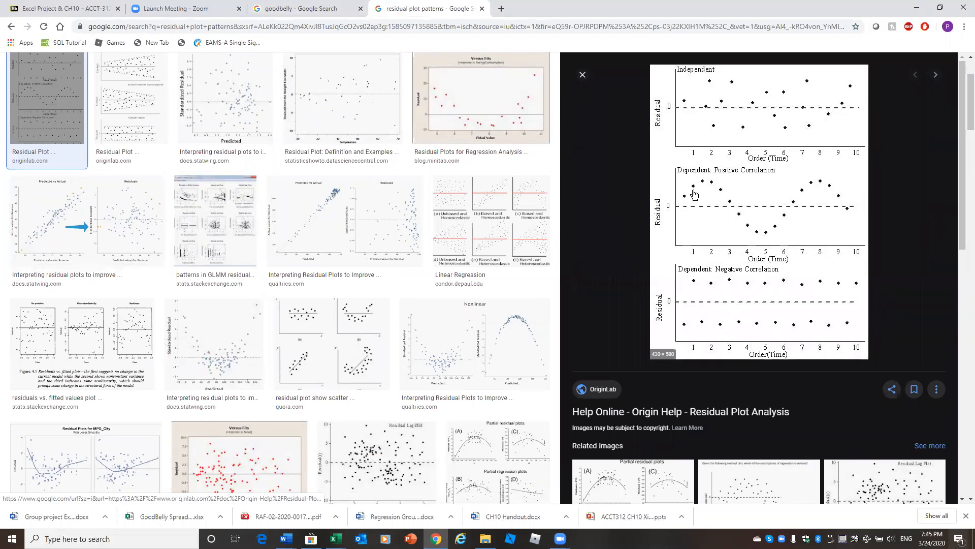
{"action": "left_click", "coordinate": [519, 338]}
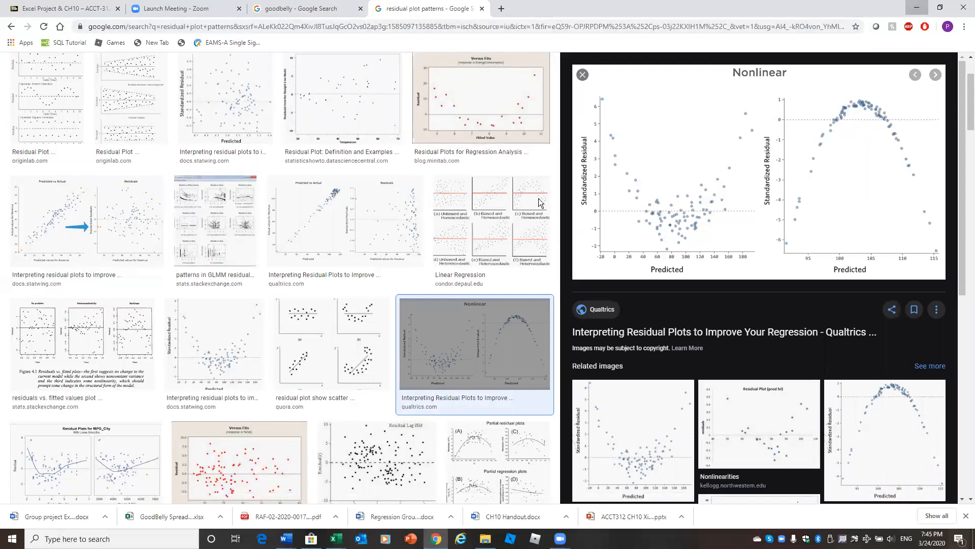
{"action": "key", "text": "alt+Tab"}
{"action": "mouse_move", "coordinate": [542, 234]}
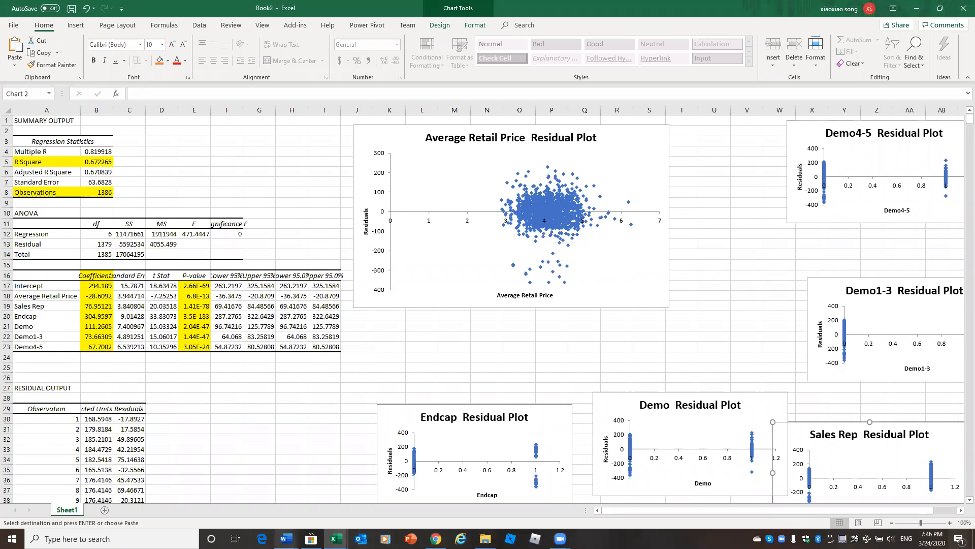
Step: Switch to the Regression Group Project Requirements document in Word and read the fifth and sixth paragraph instructions on prediction and conclusion
{"action": "mouse_move", "coordinate": [286, 537]}
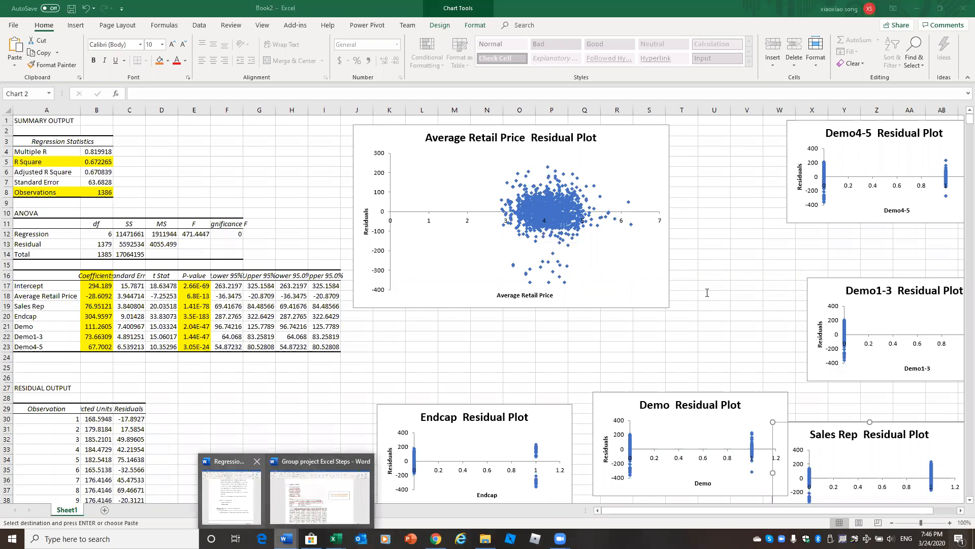
{"action": "left_click", "coordinate": [231, 495]}
{"action": "scroll", "coordinate": [527, 311], "scroll_direction": "down", "scroll_amount": 2}
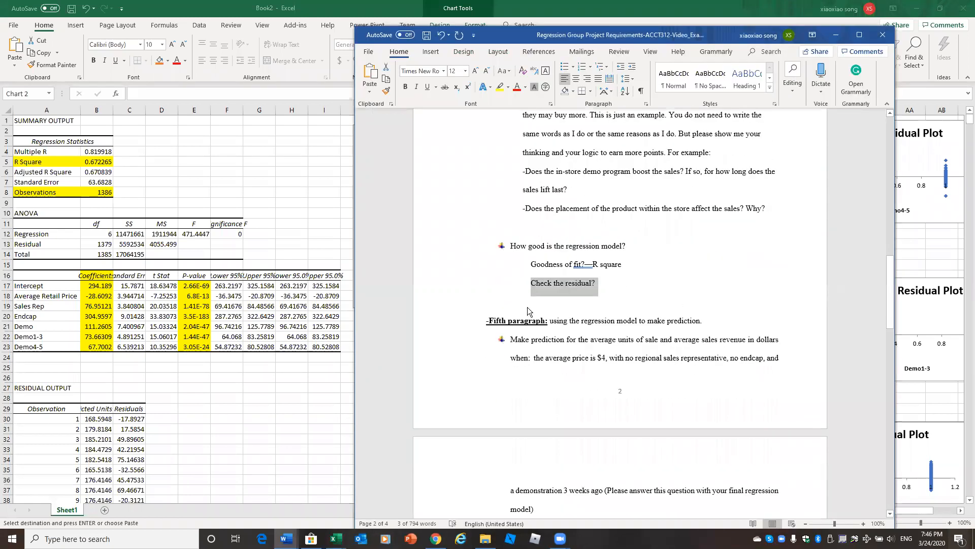
{"action": "scroll", "coordinate": [528, 311], "scroll_direction": "down", "scroll_amount": 8}
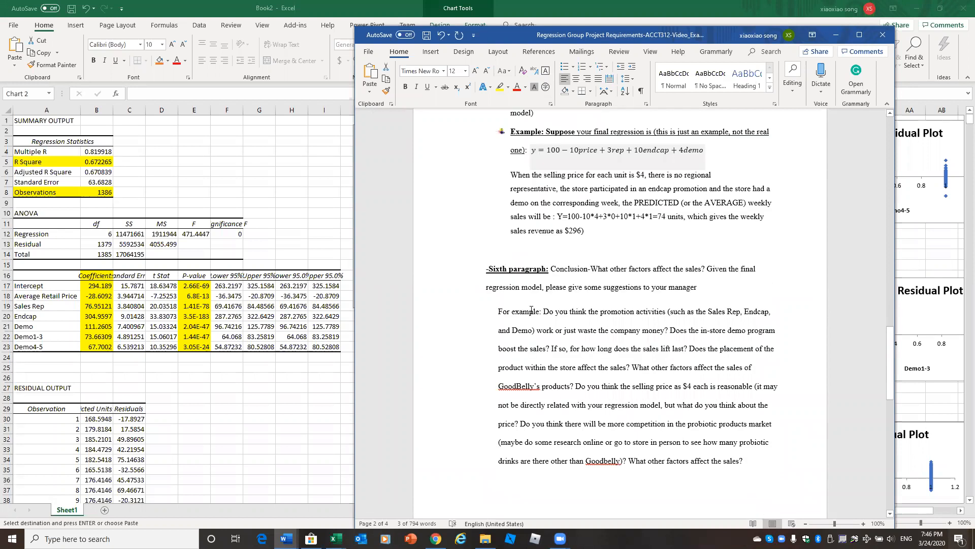
{"action": "scroll", "coordinate": [533, 310], "scroll_direction": "up", "scroll_amount": 6}
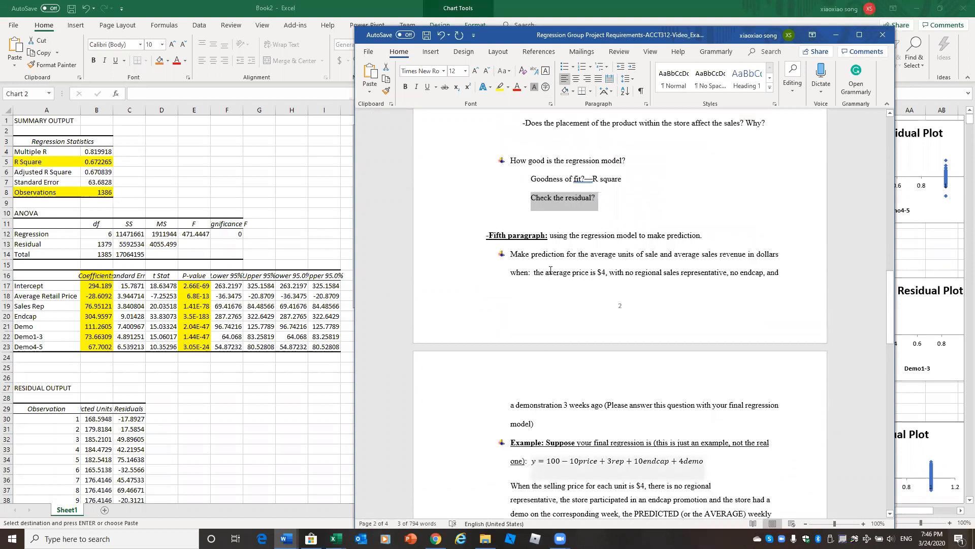
{"action": "scroll", "coordinate": [597, 228], "scroll_direction": "down", "scroll_amount": 2}
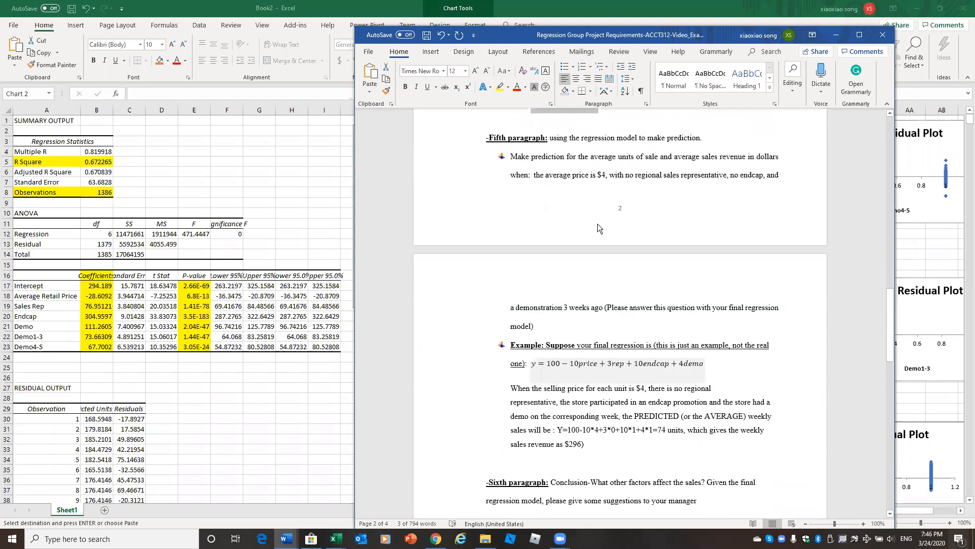
{"action": "scroll", "coordinate": [597, 224], "scroll_direction": "down", "scroll_amount": 5}
{"action": "scroll", "coordinate": [542, 430], "scroll_direction": "up", "scroll_amount": 4}
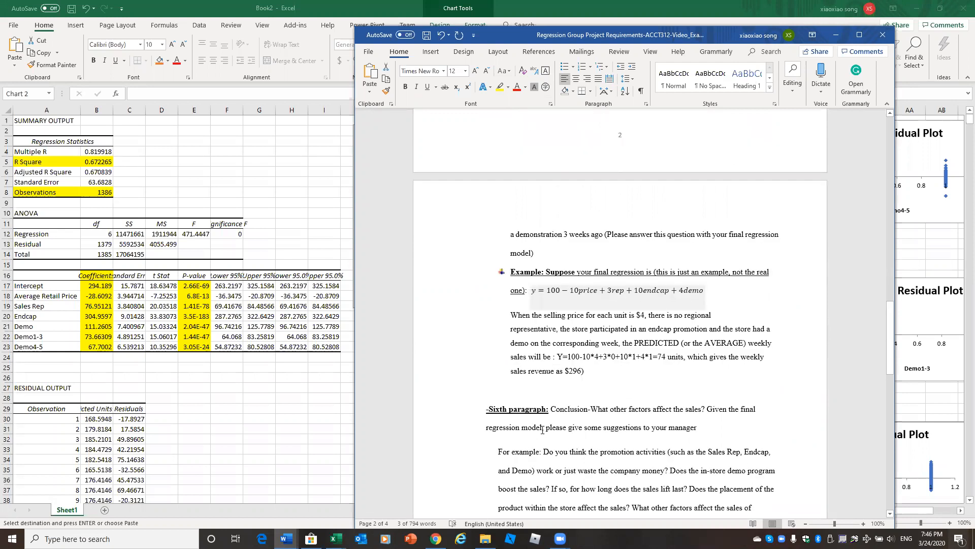
{"action": "scroll", "coordinate": [606, 421], "scroll_direction": "down", "scroll_amount": 4}
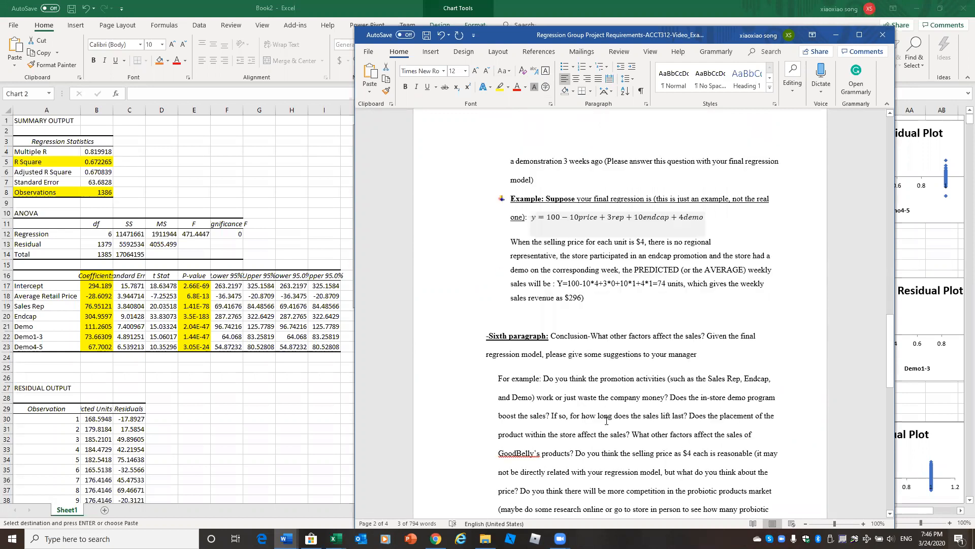
{"action": "scroll", "coordinate": [615, 392], "scroll_direction": "up", "scroll_amount": 5}
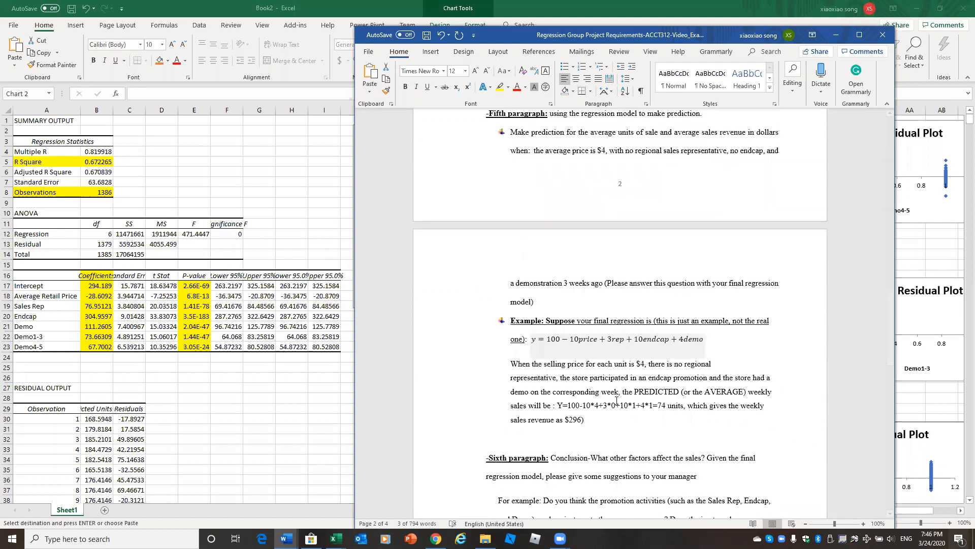
Step: Set the document zoom to 120%, keeping the Word window at its reduced size beside the Excel output
{"action": "left_click", "coordinate": [859, 34]}
{"action": "scroll", "coordinate": [788, 149], "scroll_direction": "up", "scroll_amount": 2}
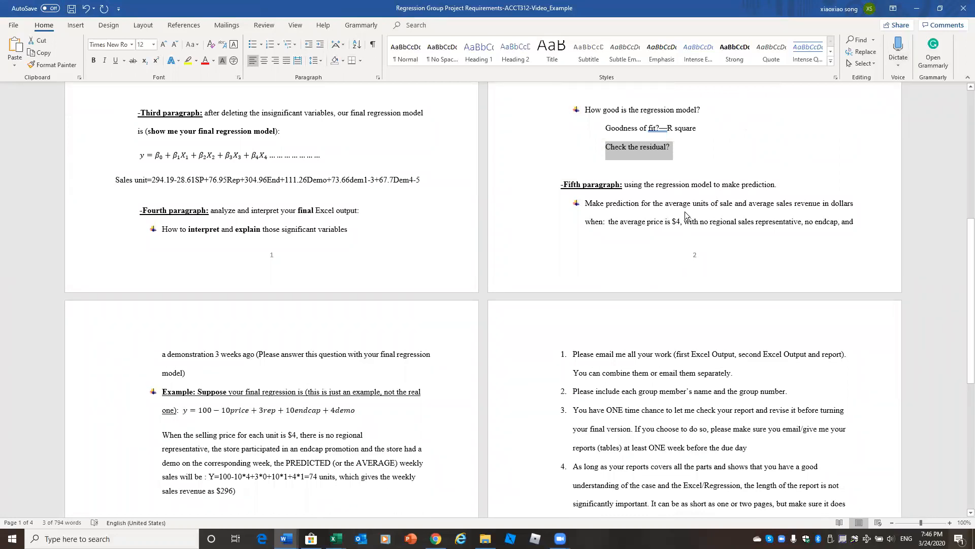
{"action": "left_click", "coordinate": [940, 8]}
{"action": "left_click", "coordinate": [863, 524]}
{"action": "left_click", "coordinate": [863, 524]}
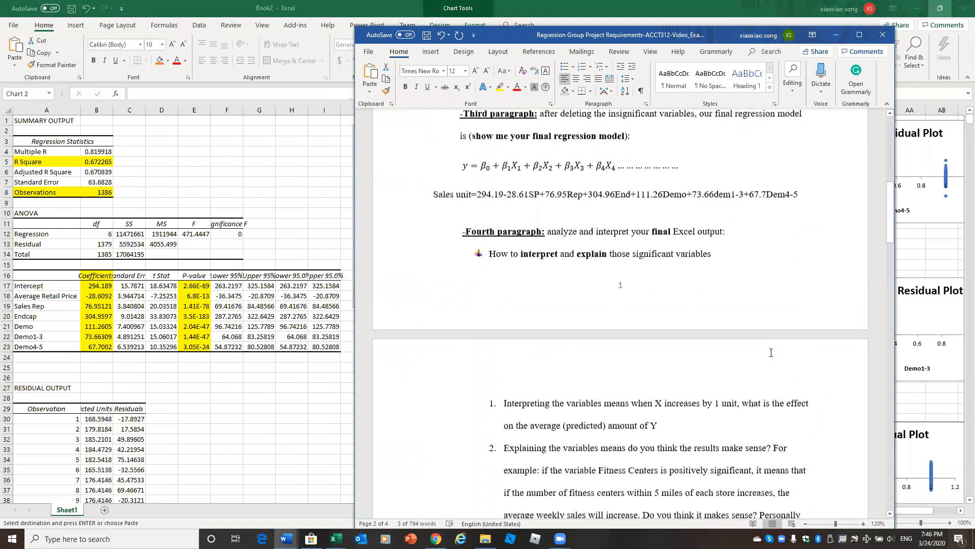
Step: Copy the final "Sales unit=" regression equation from the third paragraph into a new bullet below the fifth paragraph's prediction request
{"action": "scroll", "coordinate": [770, 352], "scroll_direction": "down", "scroll_amount": 1}
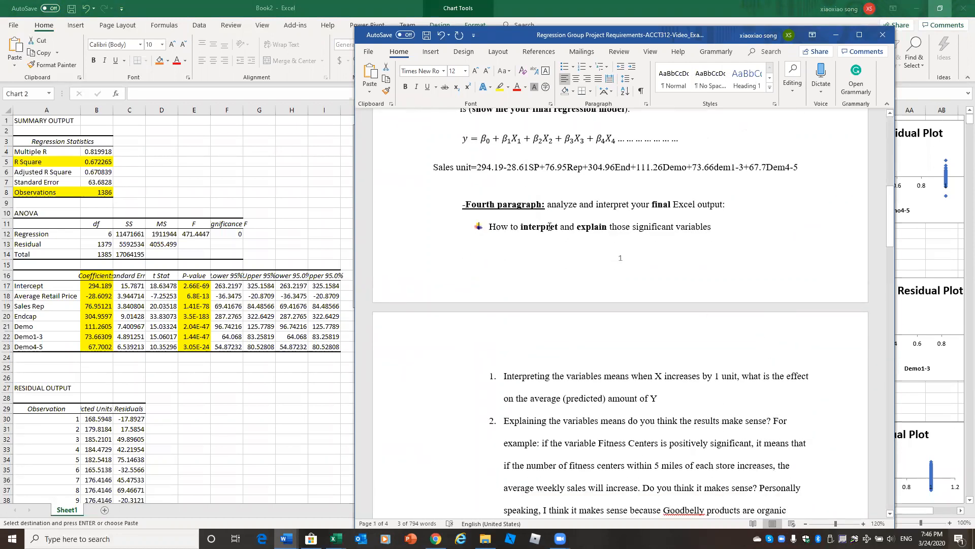
{"action": "scroll", "coordinate": [552, 236], "scroll_direction": "down", "scroll_amount": 2}
{"action": "scroll", "coordinate": [486, 214], "scroll_direction": "up", "scroll_amount": 3}
{"action": "left_click_drag", "start_coordinate": [433, 197], "coordinate": [811, 199]}
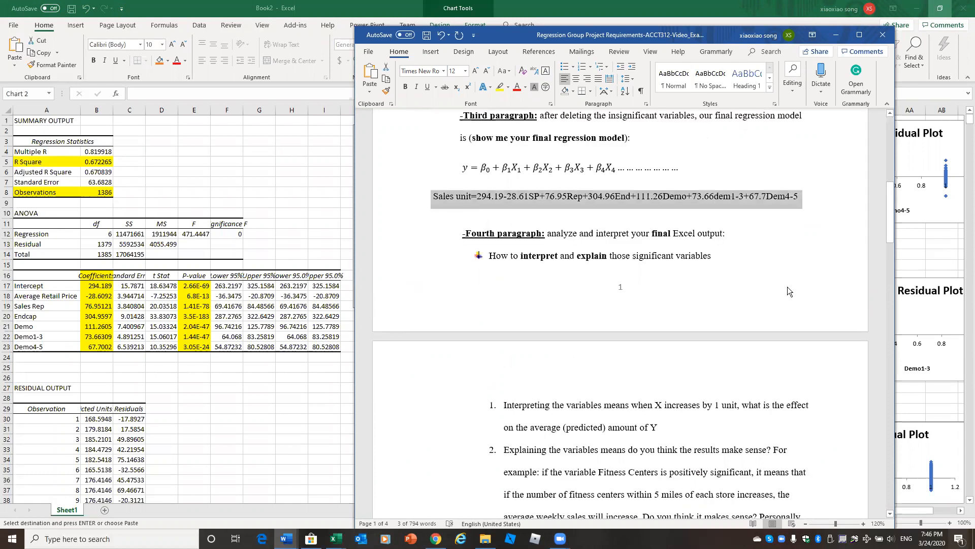
{"action": "key", "text": "ctrl+c"}
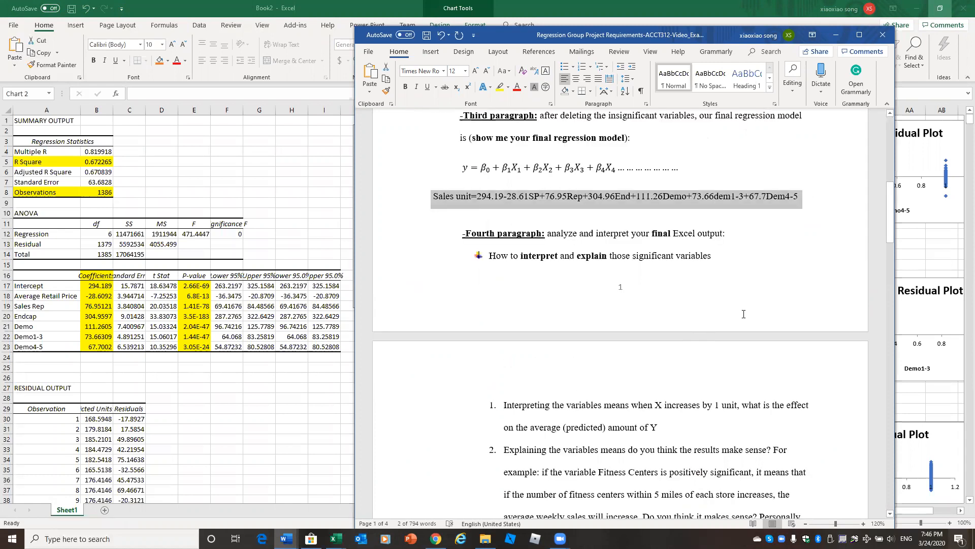
{"action": "scroll", "coordinate": [714, 303], "scroll_direction": "down", "scroll_amount": 6}
{"action": "scroll", "coordinate": [743, 315], "scroll_direction": "down", "scroll_amount": 5}
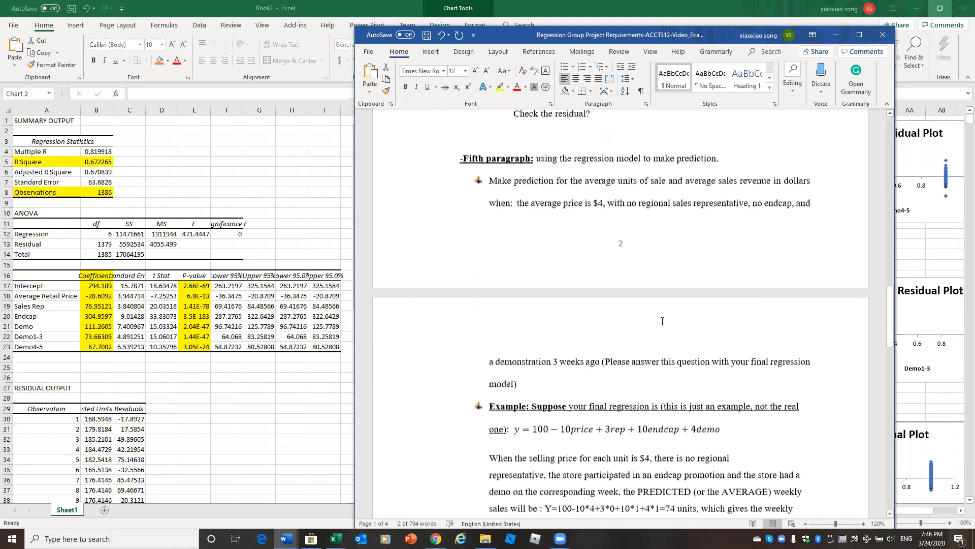
{"action": "left_click", "coordinate": [561, 335]}
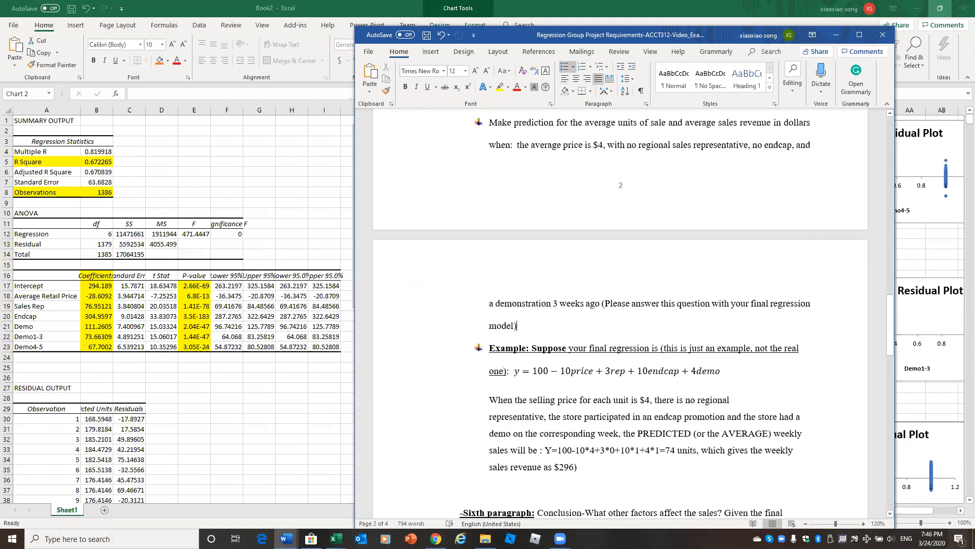
{"action": "key", "text": "Return"}
{"action": "key", "text": "ctrl+v"}
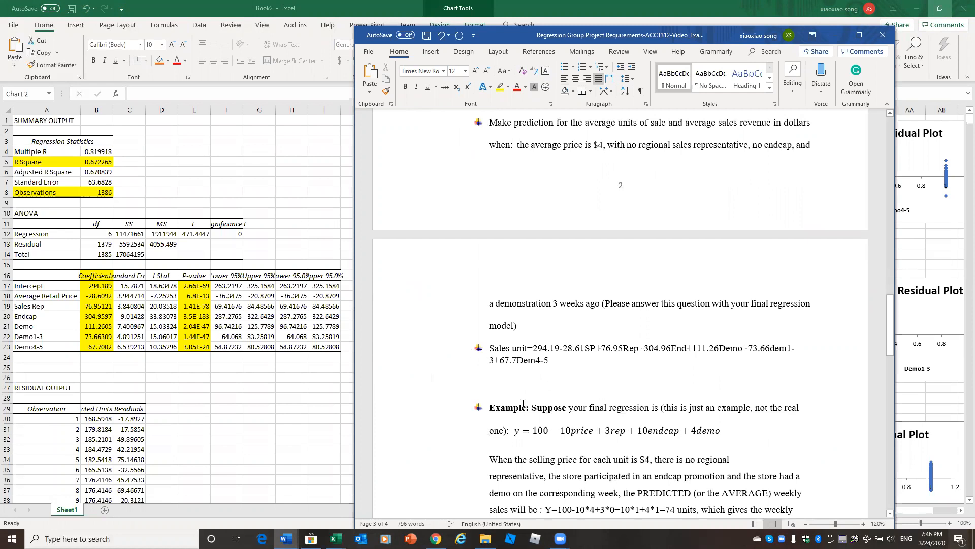
Step: Strike through the whole "Example: Suppose your final regression is" bullet, including its worked calculation ending in $296
{"action": "scroll", "coordinate": [612, 464], "scroll_direction": "down", "scroll_amount": 1}
{"action": "left_click_drag", "start_coordinate": [489, 379], "coordinate": [578, 498]}
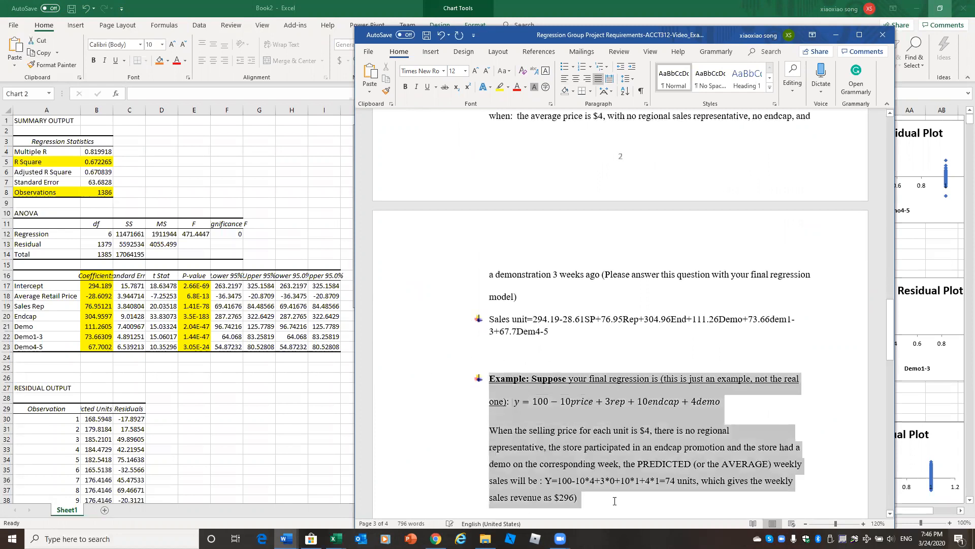
{"action": "left_click", "coordinate": [445, 87]}
{"action": "scroll", "coordinate": [596, 437], "scroll_direction": "up", "scroll_amount": 2}
{"action": "left_click", "coordinate": [521, 394]}
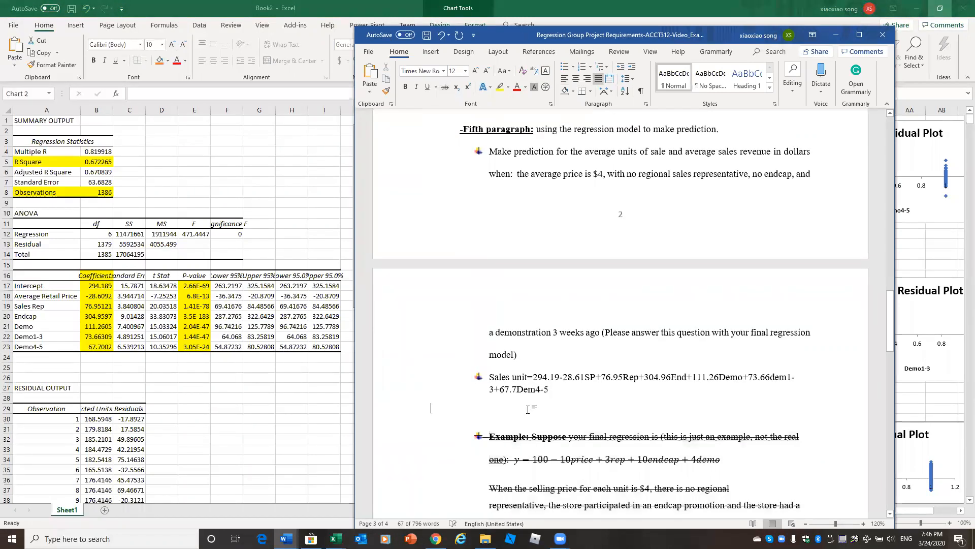
Step: Review the copied equation's terms against the $4 average price condition and colour its SP variable red
{"action": "triple_click", "coordinate": [548, 391]}
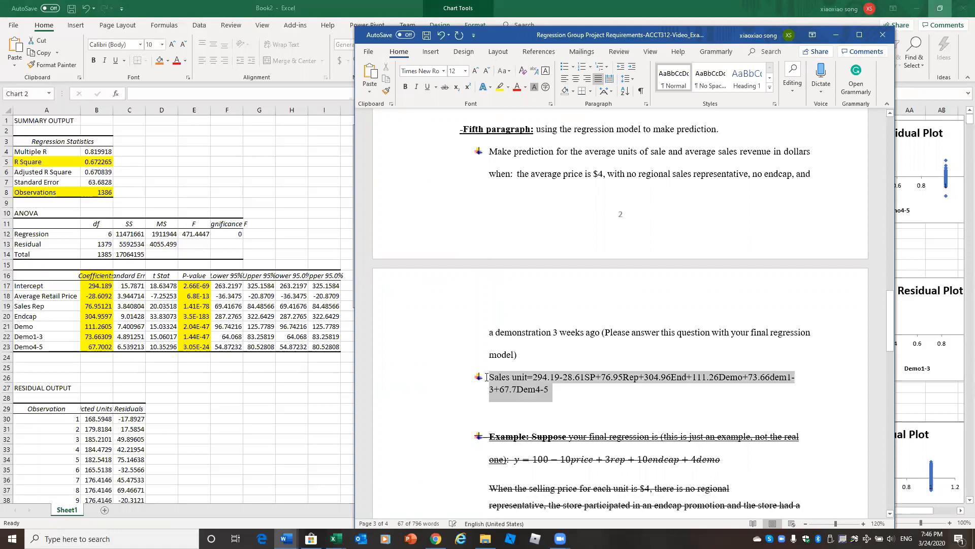
{"action": "left_click", "coordinate": [550, 378]}
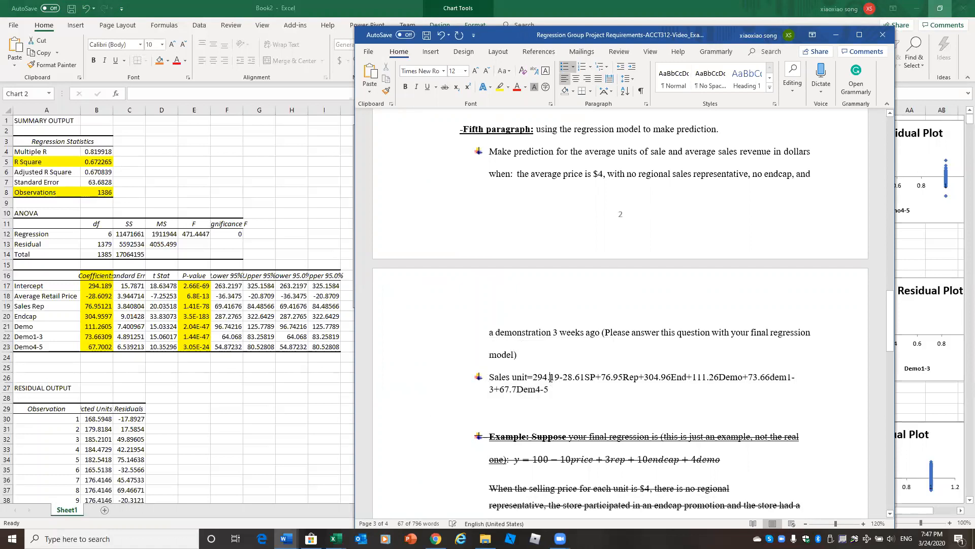
{"action": "left_click_drag", "start_coordinate": [560, 377], "coordinate": [579, 403]}
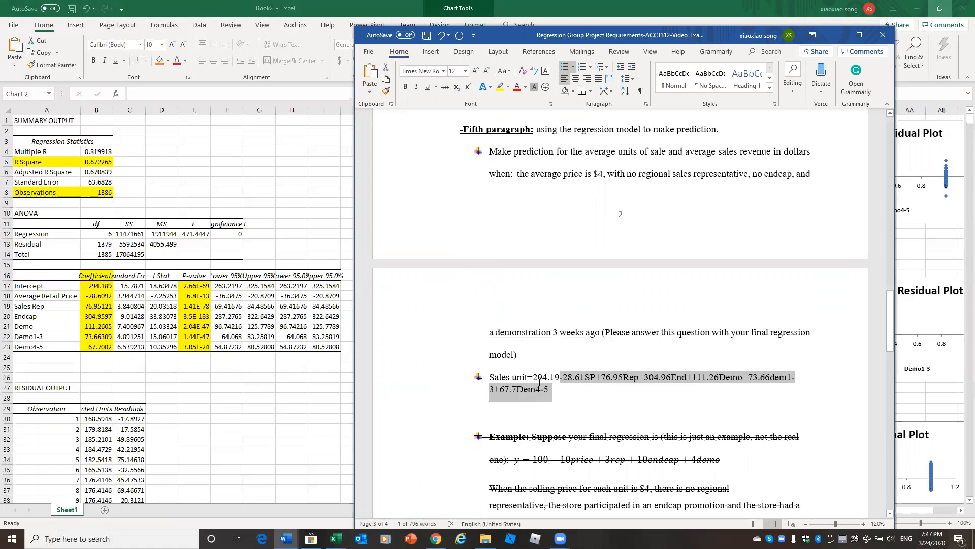
{"action": "left_click", "coordinate": [570, 393]}
{"action": "left_click_drag", "start_coordinate": [586, 378], "coordinate": [593, 380]}
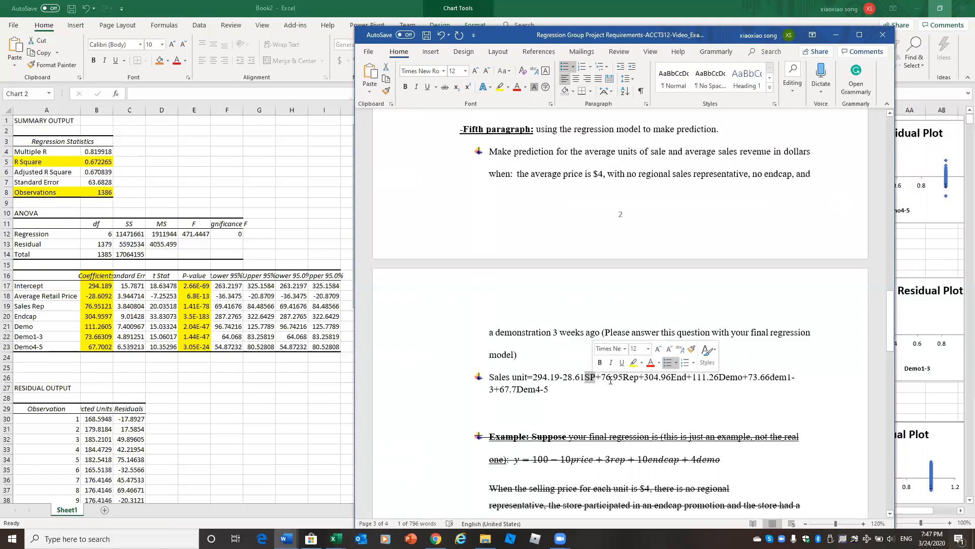
{"action": "left_click", "coordinate": [519, 408]}
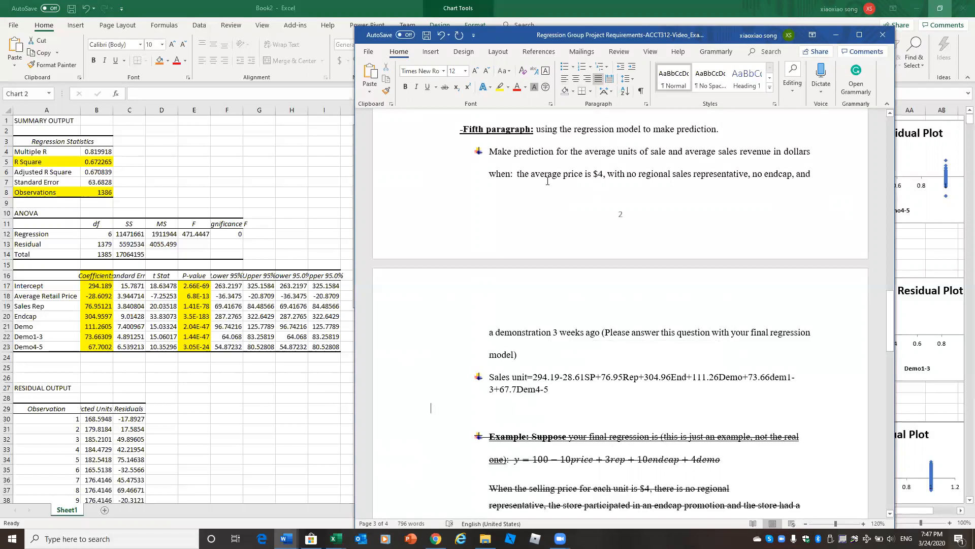
{"action": "double_click", "coordinate": [601, 176]}
{"action": "left_click_drag", "start_coordinate": [585, 377], "coordinate": [596, 376]}
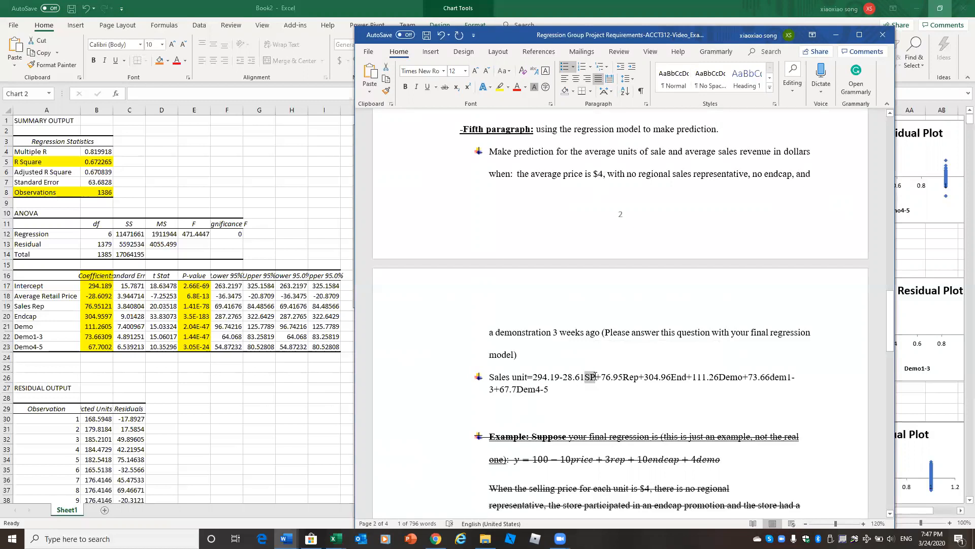
{"action": "left_click", "coordinate": [516, 91]}
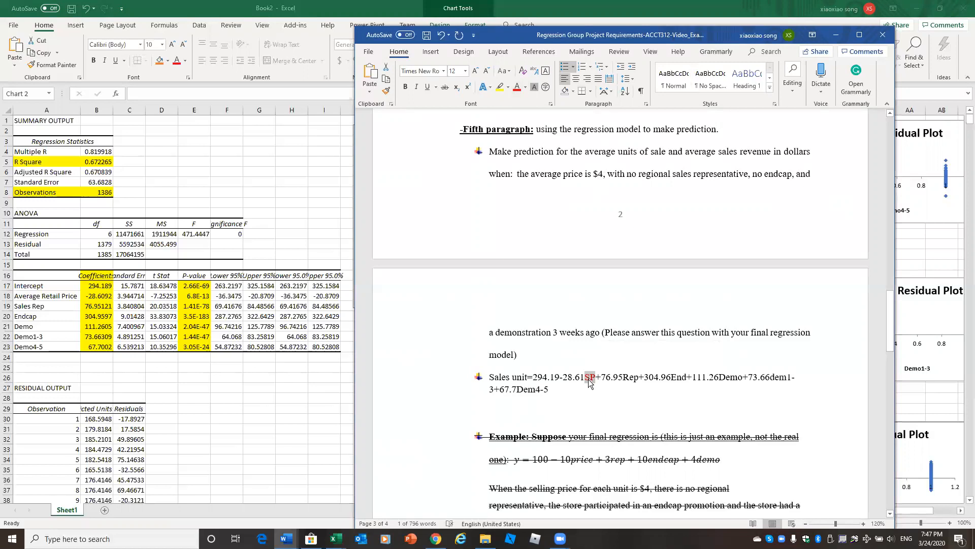
{"action": "left_click", "coordinate": [602, 177]}
Step: Start an indented calculation line below the copied equation reading "Sales units=294.19-28.61*"
{"action": "left_click", "coordinate": [532, 414]}
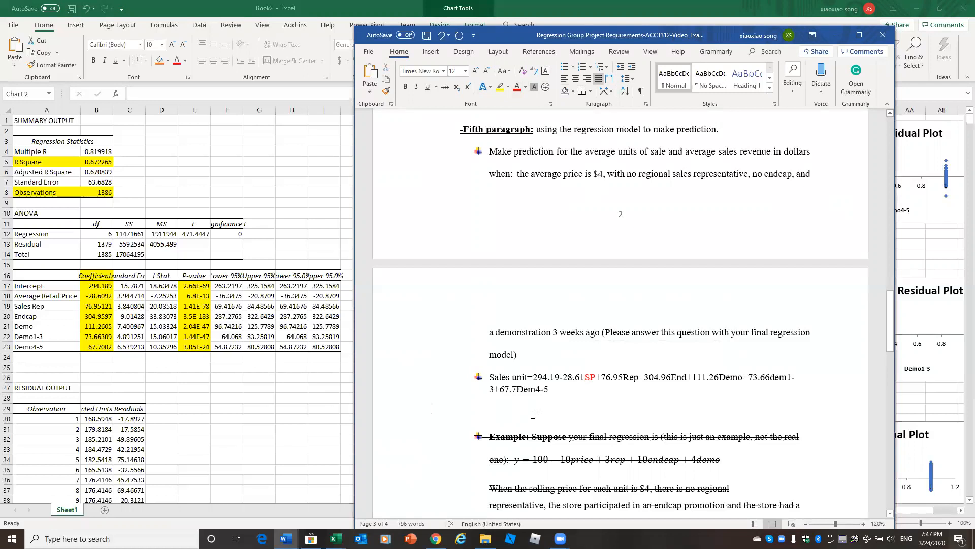
{"action": "type", "text": "Sa"}
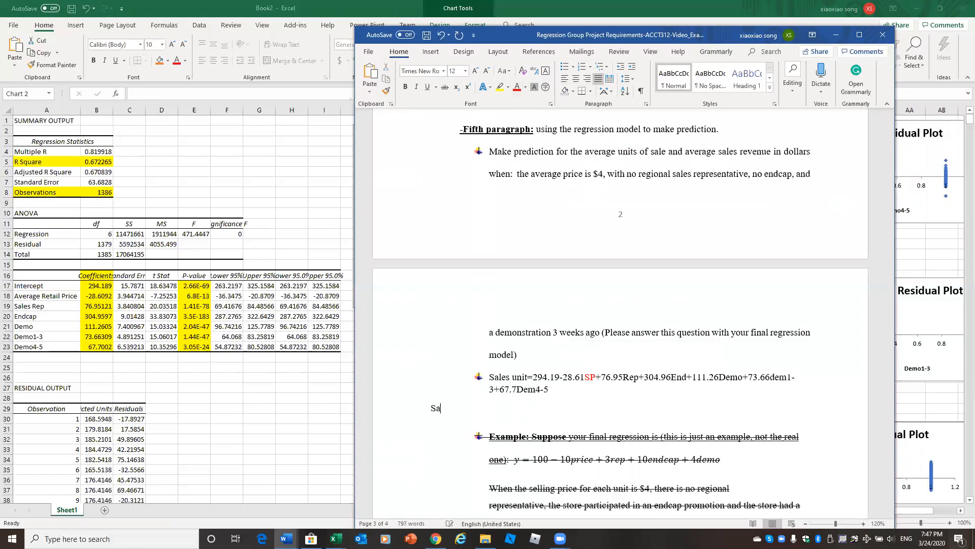
{"action": "type", "text": "les units=294.19"}
{"action": "key", "text": "Home"}
{"action": "key", "text": "Tab"}
{"action": "key", "text": "Tab"}
{"action": "key", "text": "End"}
{"action": "type", "text": "-28.61"}
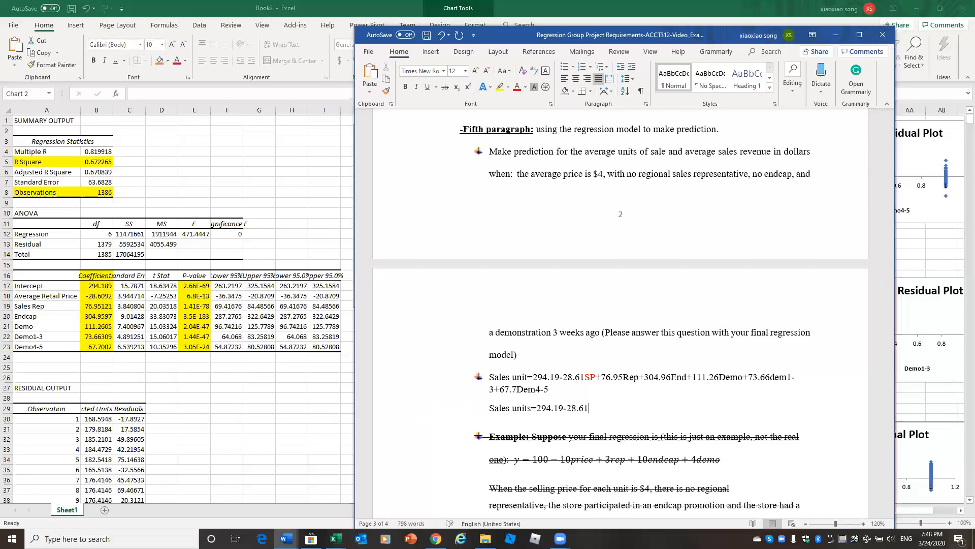
{"action": "type", "text": "*"}
Step: Substitute 4 for SP at the end of the calculation line and colour the 4 red
{"action": "left_click_drag", "start_coordinate": [584, 377], "coordinate": [594, 374]}
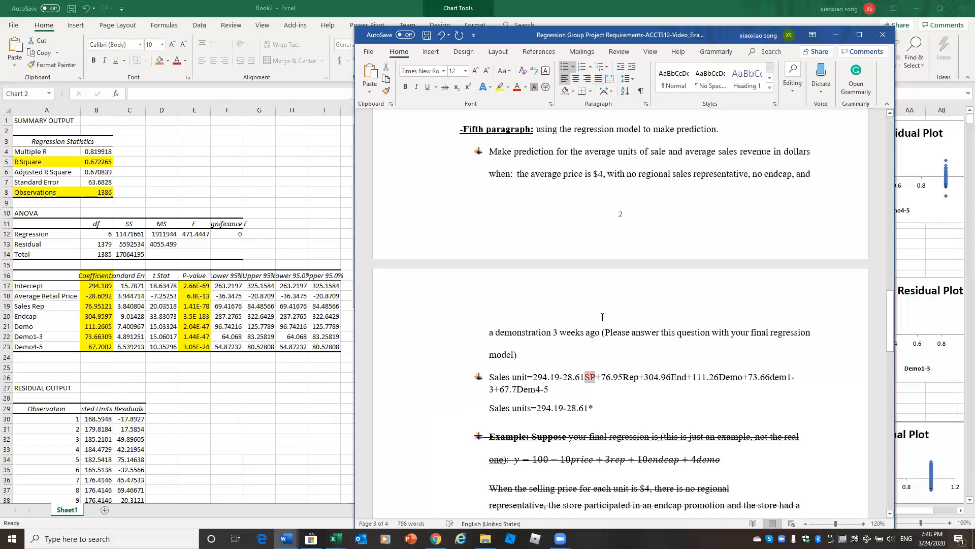
{"action": "left_click", "coordinate": [605, 410]}
{"action": "type", "text": "4"}
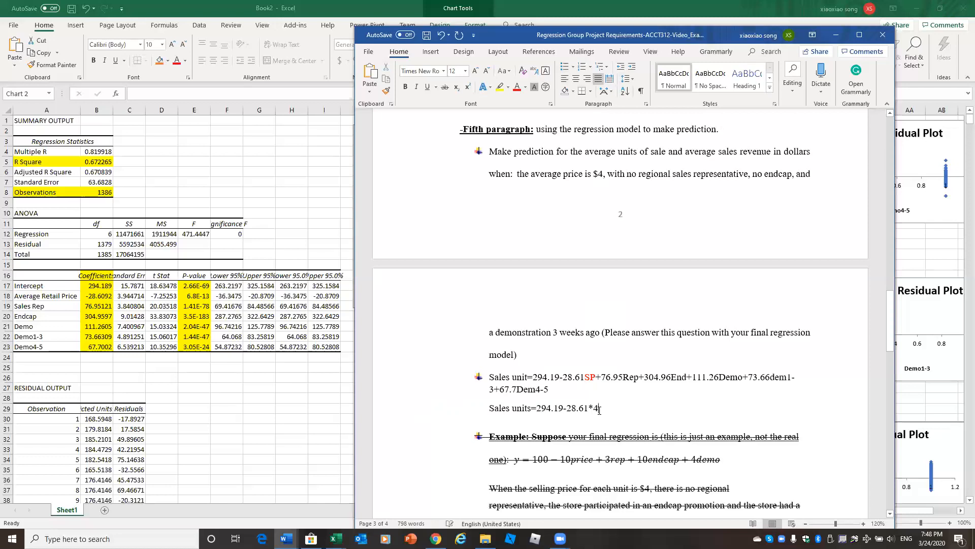
{"action": "left_click_drag", "start_coordinate": [599, 409], "coordinate": [592, 409]}
{"action": "left_click", "coordinate": [516, 87]}
{"action": "left_click", "coordinate": [654, 406]}
Step: Extend the calculation with the sales representative term +76.95*0, copying the coefficient from the equation above
{"action": "type", "text": "+"}
{"action": "key", "text": "BackSpace"}
{"action": "key", "text": "BackSpace"}
{"action": "left_click_drag", "start_coordinate": [595, 377], "coordinate": [623, 377]}
{"action": "key", "text": "ctrl+c"}
{"action": "left_click", "coordinate": [609, 411]}
{"action": "key", "text": "ctrl+v"}
{"action": "left_click_drag", "start_coordinate": [623, 377], "coordinate": [637, 377]}
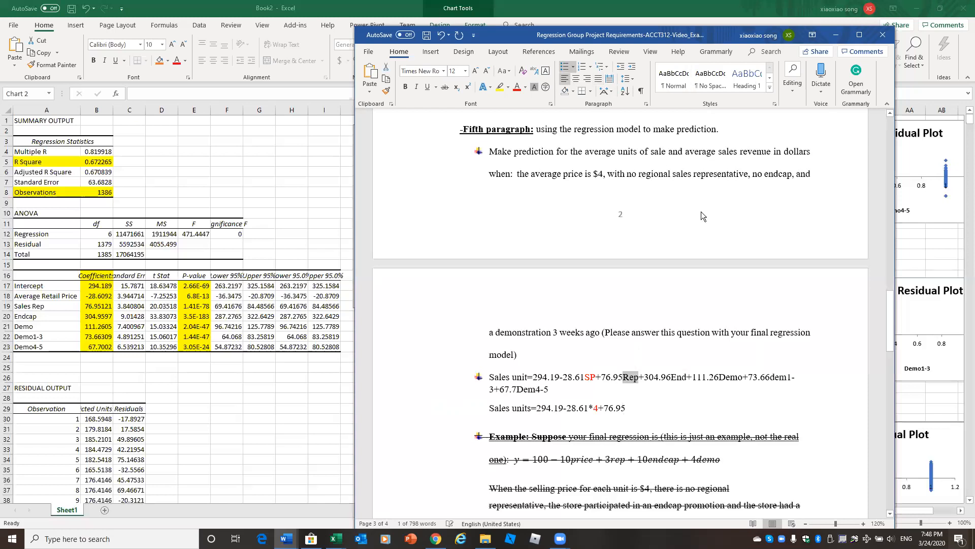
{"action": "left_click", "coordinate": [655, 415]}
{"action": "type", "text": "*"}
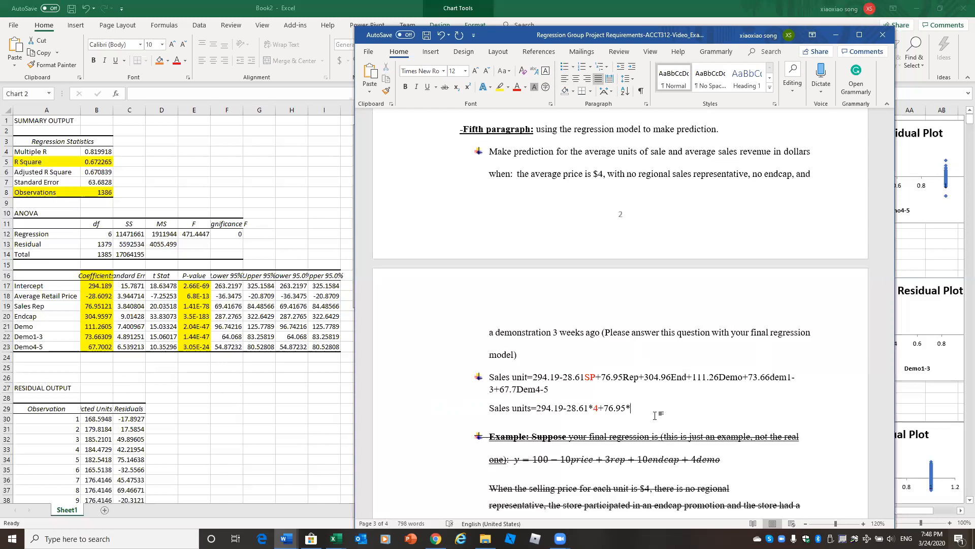
{"action": "type", "text": "0"}
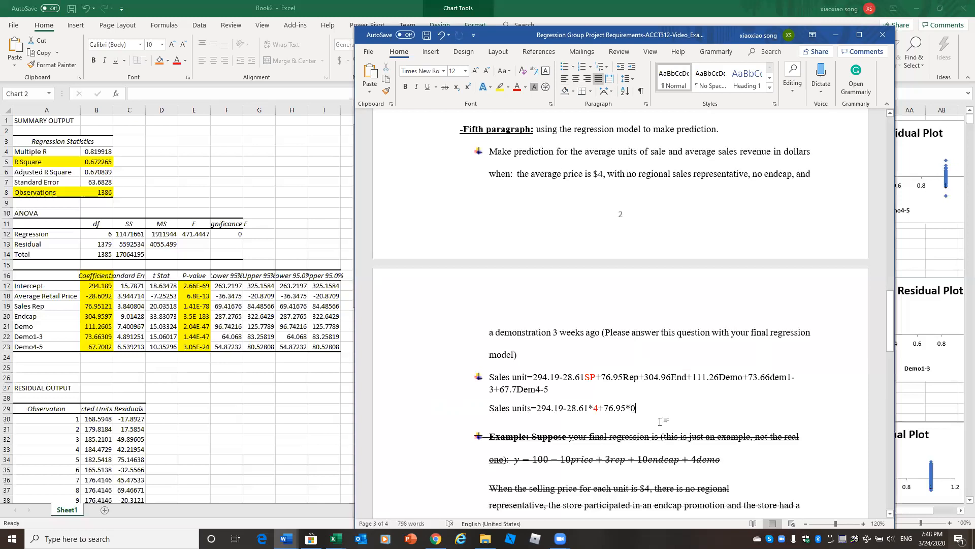
Step: Append the endcap term +304.96*0 to the calculation and colour the 0 in the 76.95 term red
{"action": "type", "text": "+"}
{"action": "left_click_drag", "start_coordinate": [643, 377], "coordinate": [671, 379]}
{"action": "left_click", "coordinate": [655, 411]}
{"action": "key", "text": "ctrl+v"}
{"action": "type", "text": "*0"}
{"action": "left_click", "coordinate": [516, 87]}
{"action": "left_click", "coordinate": [680, 407]}
Step: Complete the sales units calculation with the three demo terms +111.26*0+73.66*1+67.7*0
{"action": "type", "text": "+"}
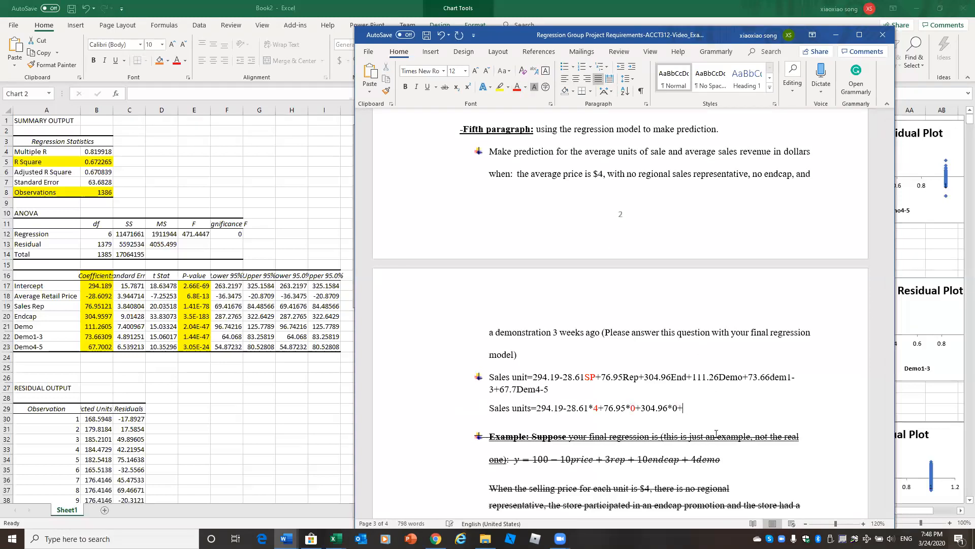
{"action": "type", "text": "111.26"}
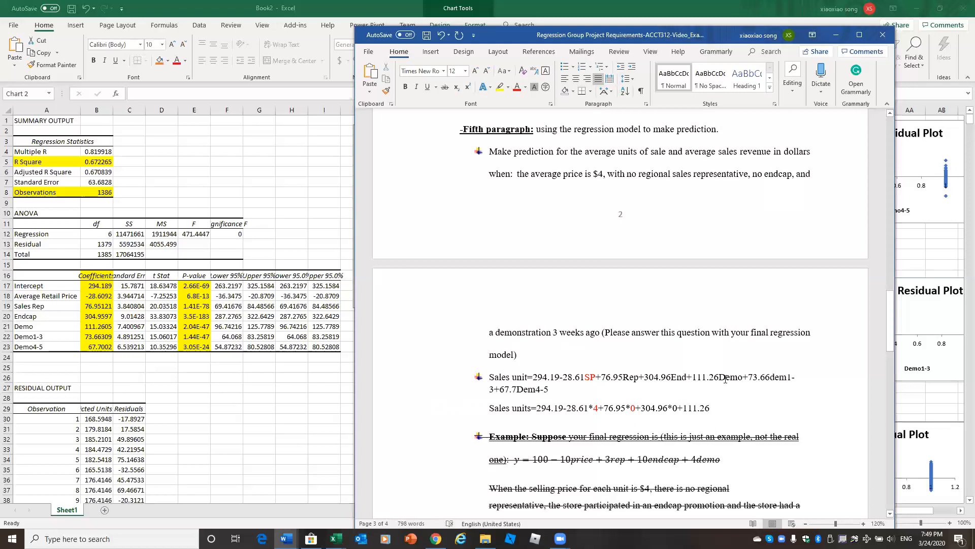
{"action": "left_click_drag", "start_coordinate": [719, 377], "coordinate": [742, 377]}
{"action": "left_click", "coordinate": [745, 409]}
{"action": "type", "text": "*0"}
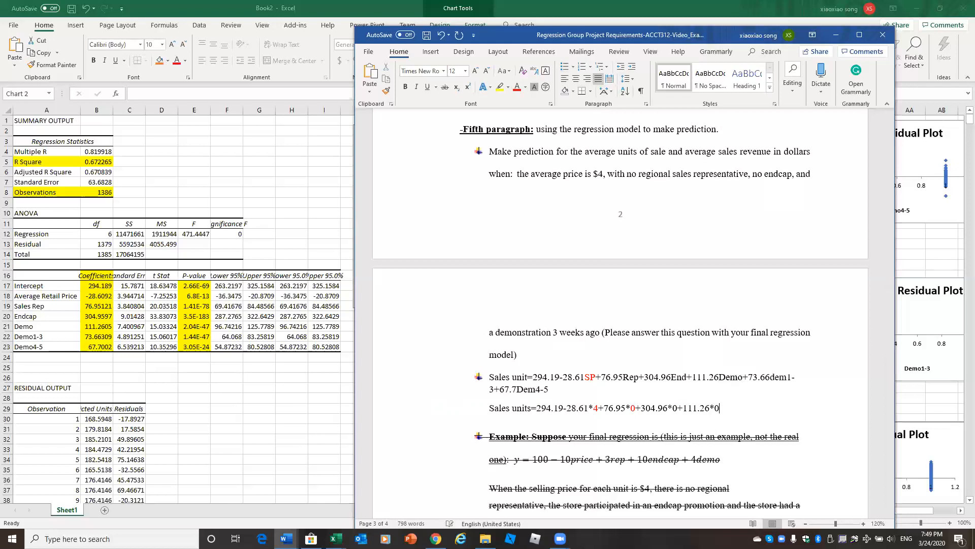
{"action": "type", "text": "+73.66*1"}
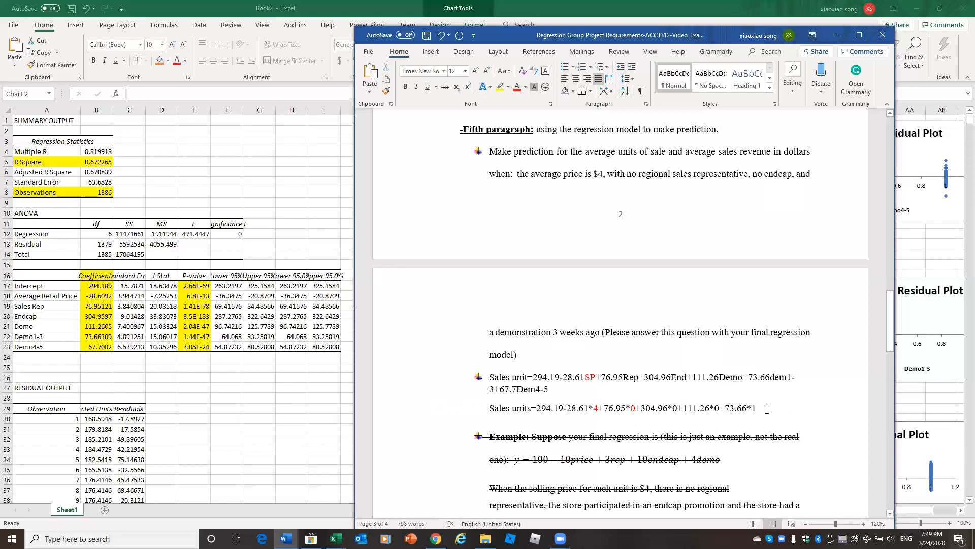
{"action": "type", "text": "+67."}
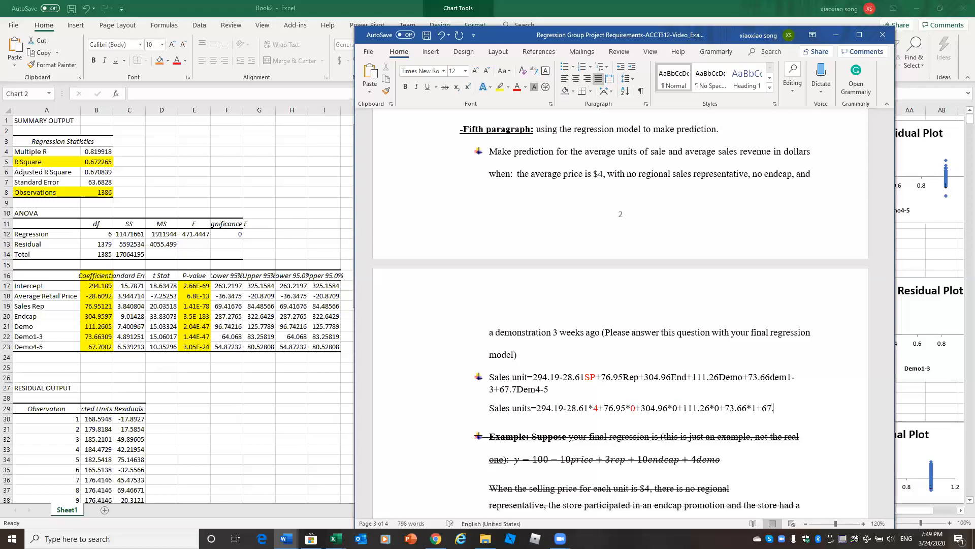
{"action": "type", "text": "7*0"}
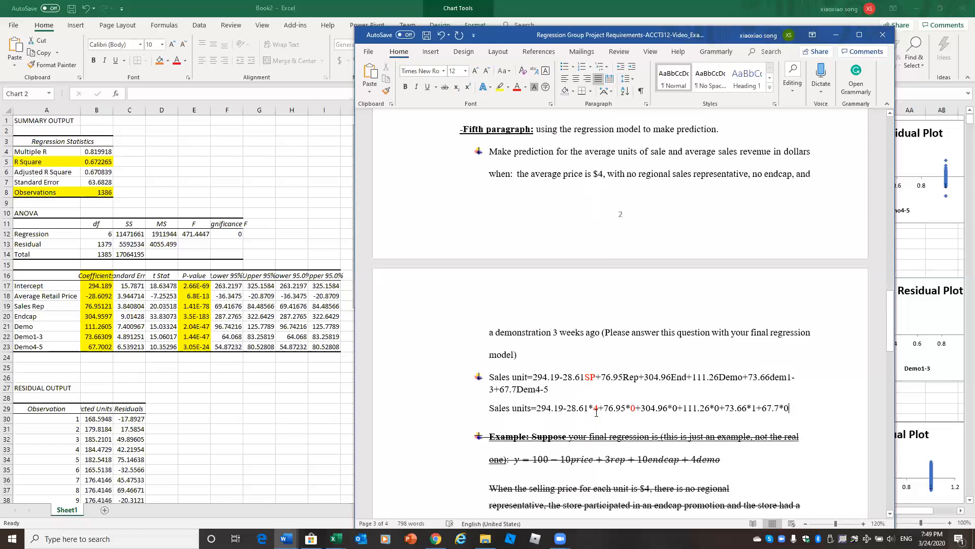
Step: Colour Rep and End red in the equation, along with the 0 multiplying 304.96 in the calculation
{"action": "left_click_drag", "start_coordinate": [624, 378], "coordinate": [639, 376]}
{"action": "left_click", "coordinate": [517, 86]}
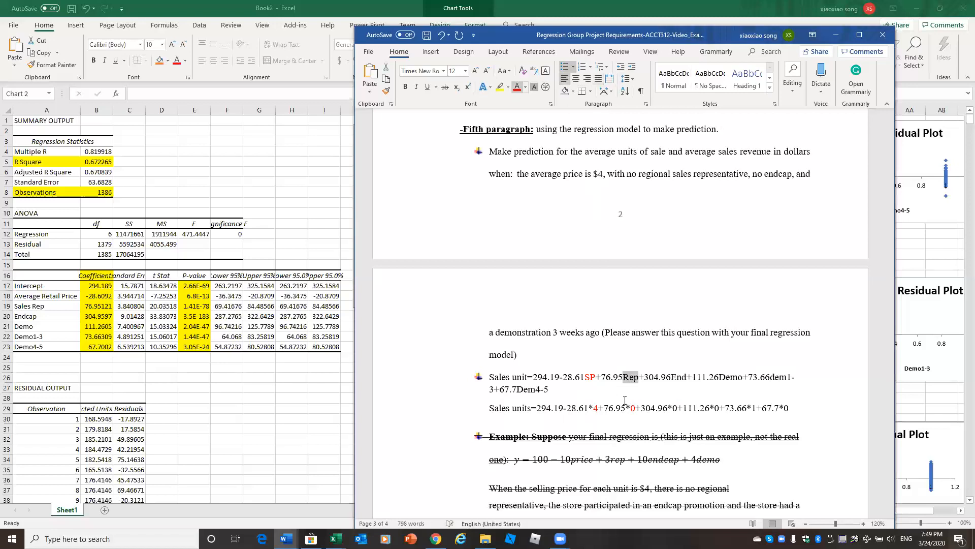
{"action": "left_click_drag", "start_coordinate": [671, 377], "coordinate": [688, 376]}
{"action": "left_click", "coordinate": [517, 87]}
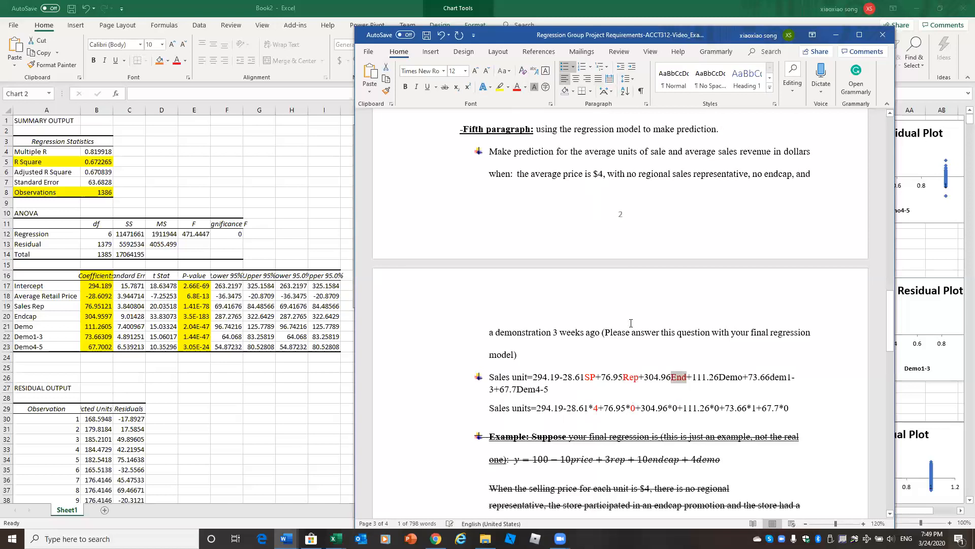
{"action": "double_click", "coordinate": [675, 408]}
Step: Colour Demo in the equation and the 0 multiplying 111.26 in the calculation red
{"action": "left_click_drag", "start_coordinate": [720, 377], "coordinate": [742, 377]}
{"action": "left_click", "coordinate": [517, 86]}
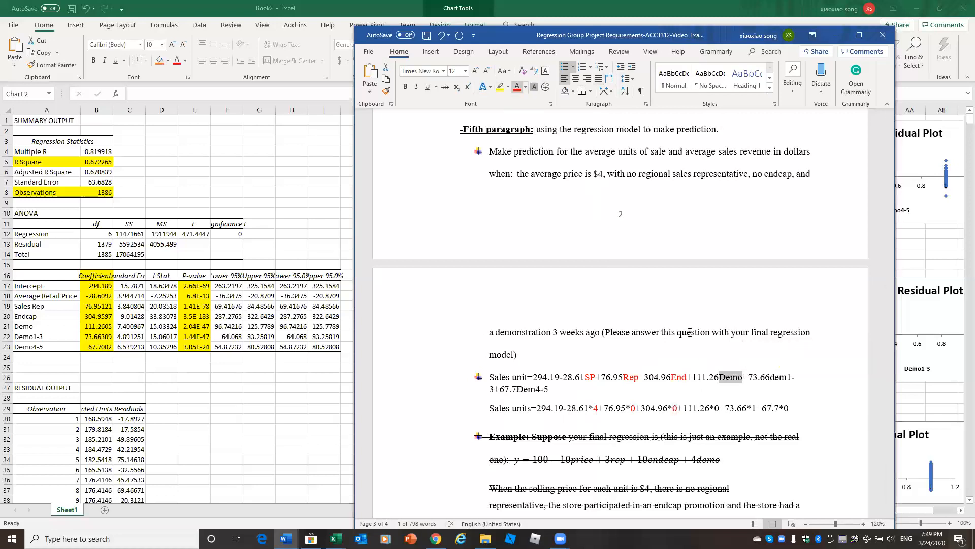
{"action": "double_click", "coordinate": [716, 408]}
{"action": "left_click", "coordinate": [517, 87]}
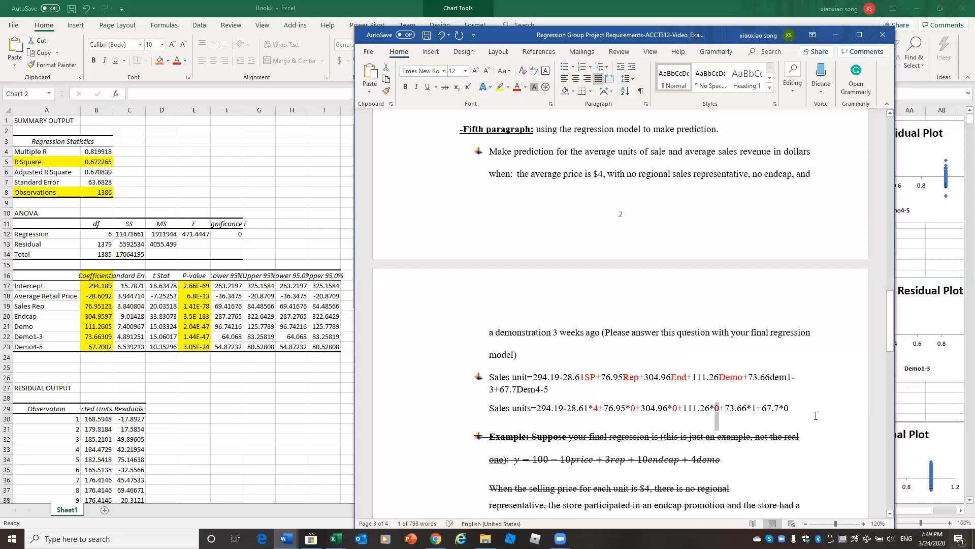
Step: Colour the dem1-3 variable in the equation and the 1 multiplying 73.66 in the calculation red
{"action": "left_click_drag", "start_coordinate": [771, 379], "coordinate": [496, 392]}
{"action": "left_click", "coordinate": [517, 87]}
{"action": "left_click_drag", "start_coordinate": [751, 409], "coordinate": [756, 409]}
{"action": "left_click", "coordinate": [518, 89]}
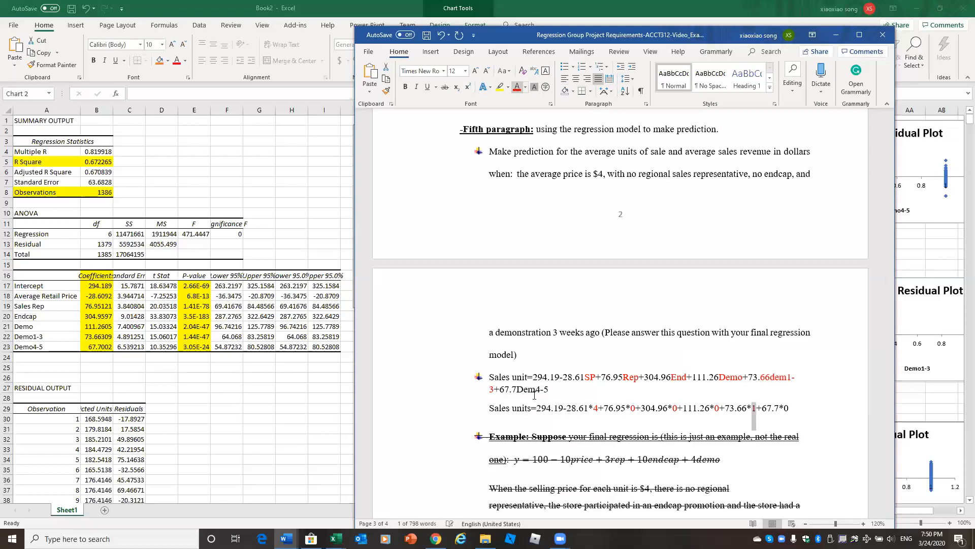
Step: Colour Dem4-5 in the equation and the 0 multiplying 67.7 in the calculation red
{"action": "mouse_move", "coordinate": [516, 389]}
{"action": "left_mouse_down"}
{"action": "mouse_move", "coordinate": [549, 390]}
{"action": "mouse_move", "coordinate": [517, 389]}
{"action": "left_mouse_up"}
{"action": "left_click", "coordinate": [517, 87]}
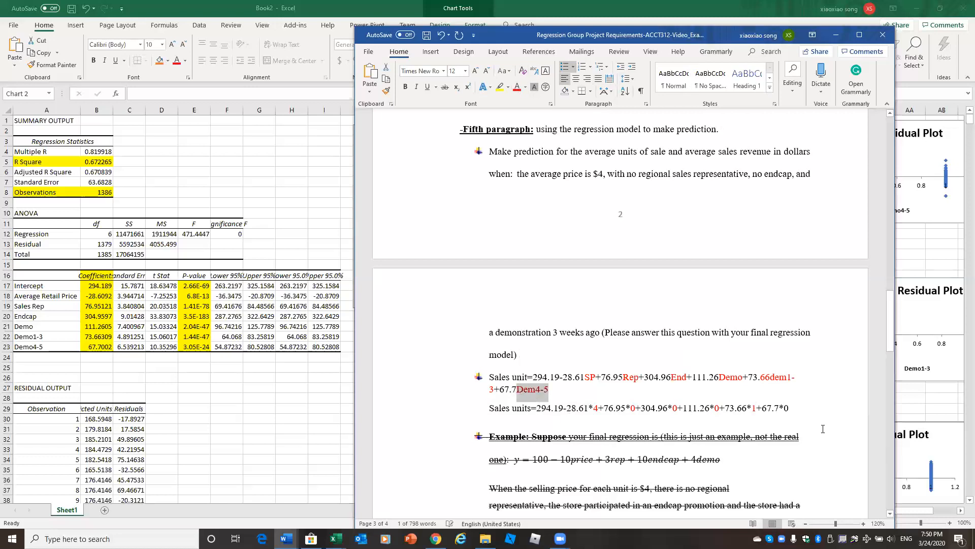
{"action": "left_click", "coordinate": [789, 408]}
{"action": "left_click_drag", "start_coordinate": [783, 408], "coordinate": [783, 407]}
{"action": "left_click", "coordinate": [517, 87]}
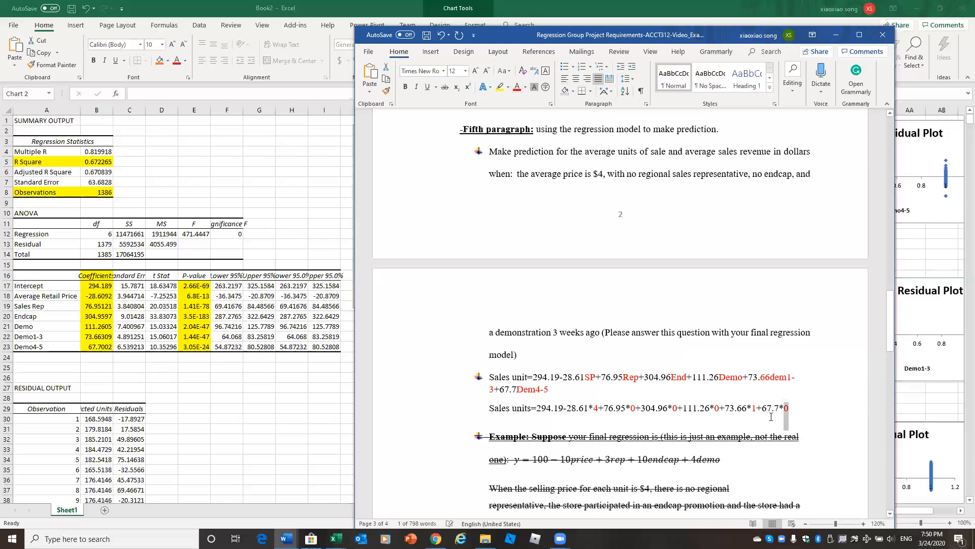
{"action": "left_click", "coordinate": [597, 423]}
Step: Add a line below the calculation reading "=xxxxx UNITS * $4=Sales revenue", followed by a blank line
{"action": "left_click", "coordinate": [807, 413]}
{"action": "key", "text": "Return"}
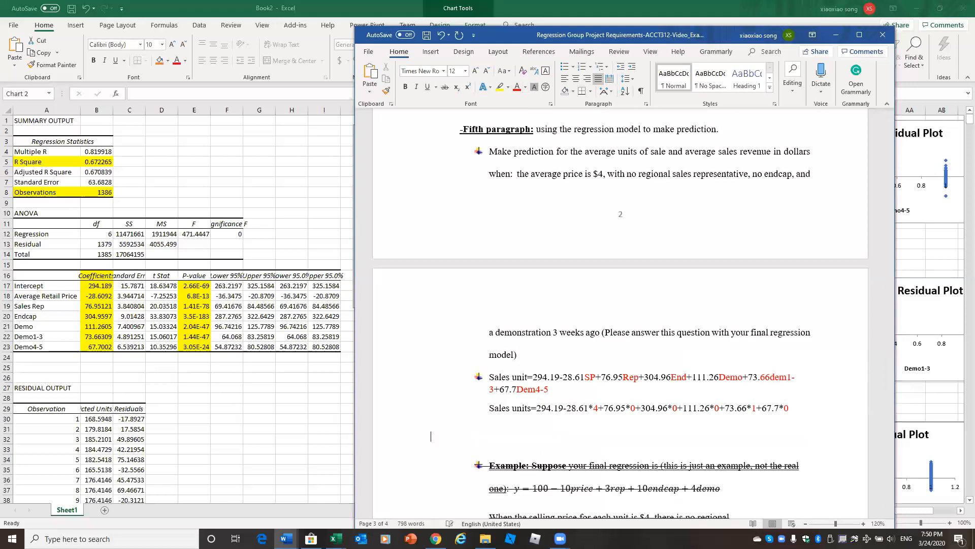
{"action": "type", "text": "=xxxxx UNITS"}
{"action": "key", "text": "Return"}
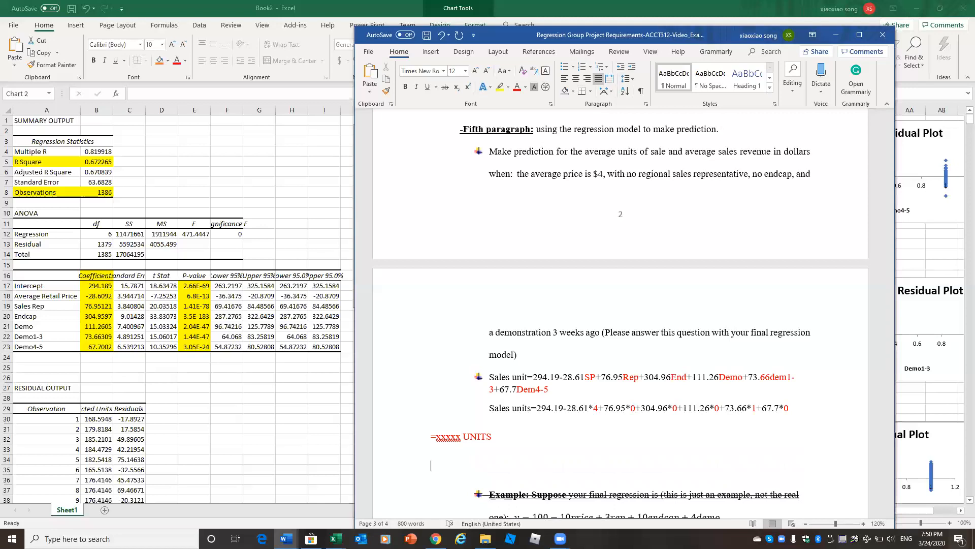
{"action": "left_click", "coordinate": [624, 443]}
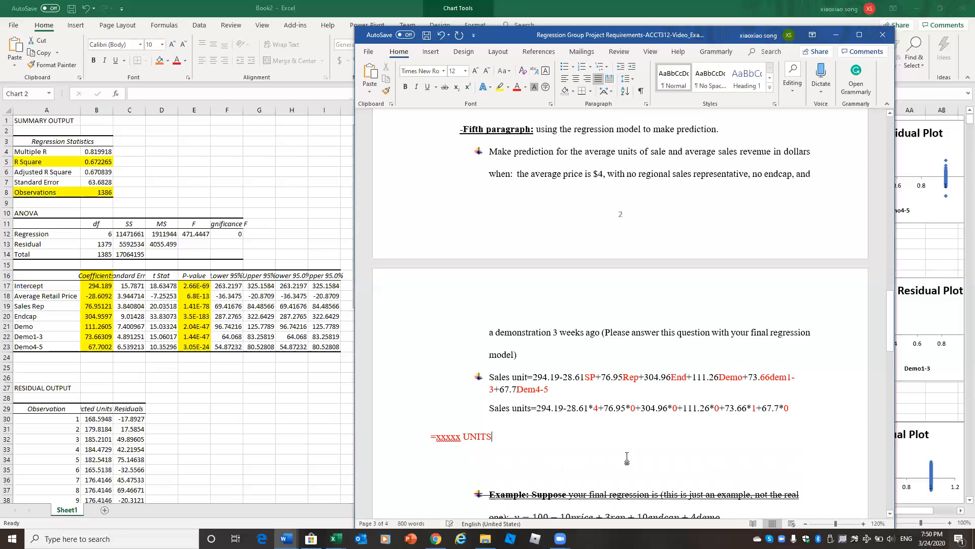
{"action": "type", "text": "*"}
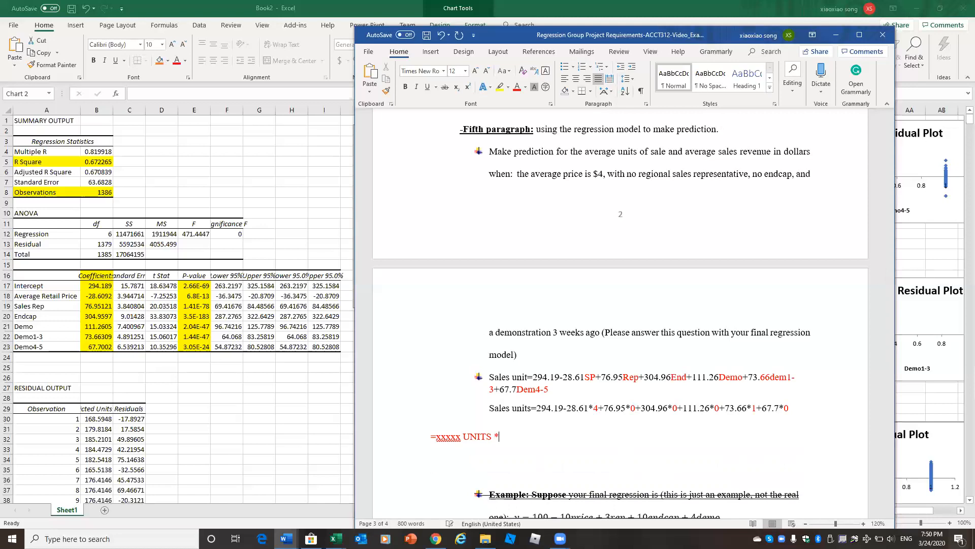
{"action": "type", "text": " $4=Sales revenue"}
{"action": "key", "text": "Return"}
Step: Read the sixth paragraph's conclusion instructions and its example questions about promotions, price and competition
{"action": "scroll", "coordinate": [579, 344], "scroll_direction": "down", "scroll_amount": 3}
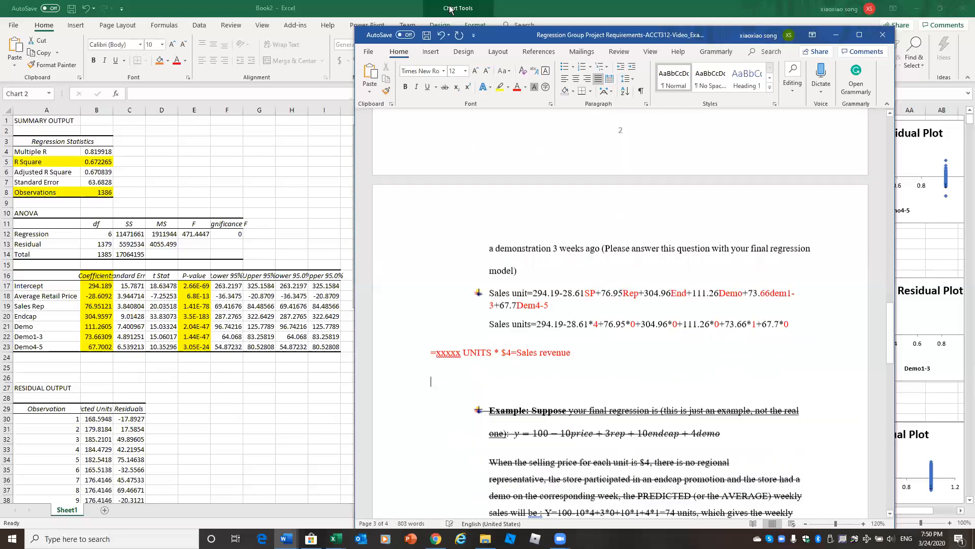
{"action": "scroll", "coordinate": [579, 344], "scroll_direction": "down", "scroll_amount": 6}
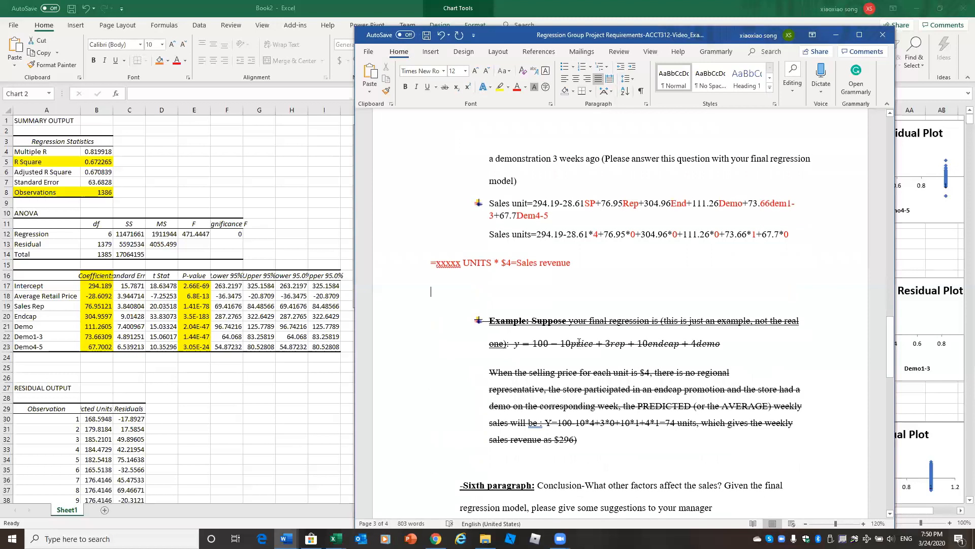
{"action": "scroll", "coordinate": [538, 326], "scroll_direction": "down", "scroll_amount": 9}
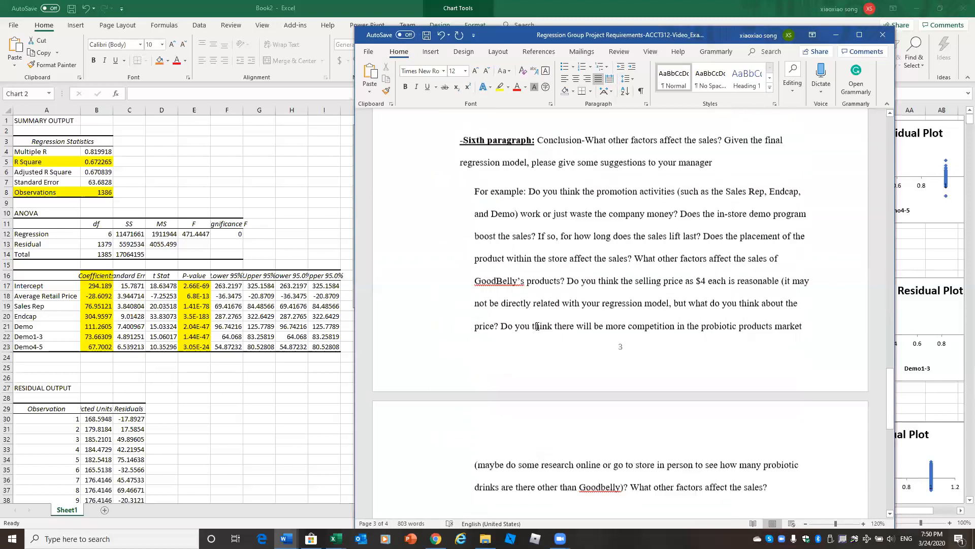
Step: Read the end of the conclusion guidance and the numbered submission requirements on the document's last page
{"action": "scroll", "coordinate": [537, 326], "scroll_direction": "down", "scroll_amount": 2}
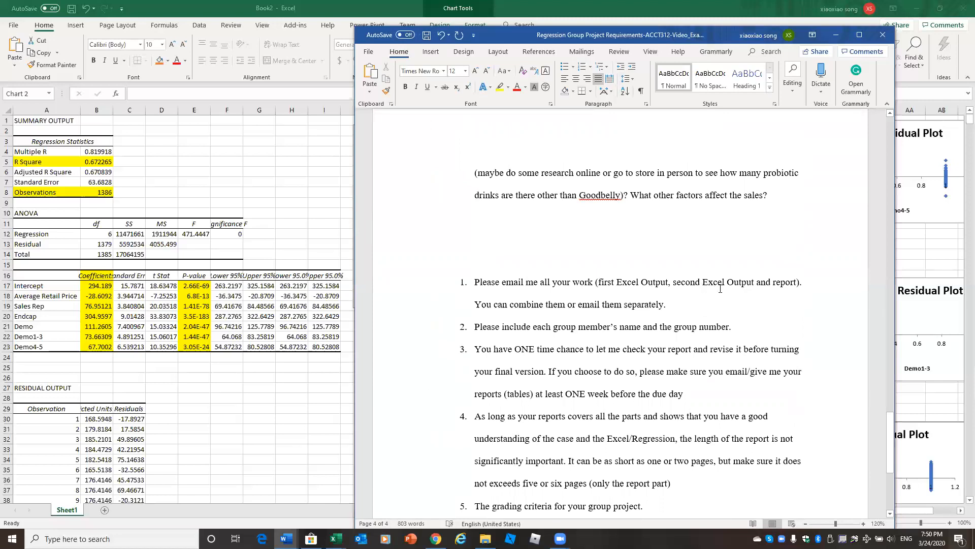
{"action": "scroll", "coordinate": [655, 331], "scroll_direction": "down", "scroll_amount": 1}
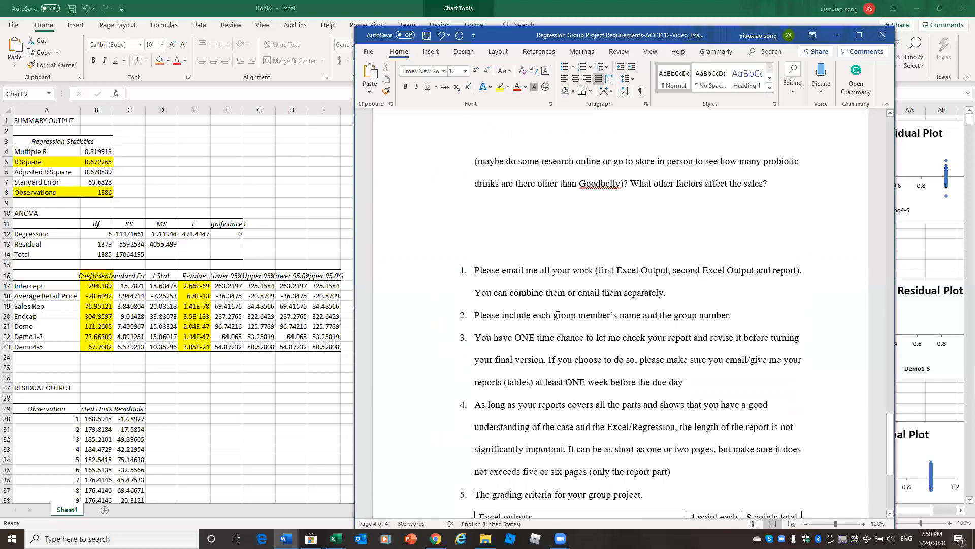
{"action": "scroll", "coordinate": [583, 374], "scroll_direction": "up", "scroll_amount": 2}
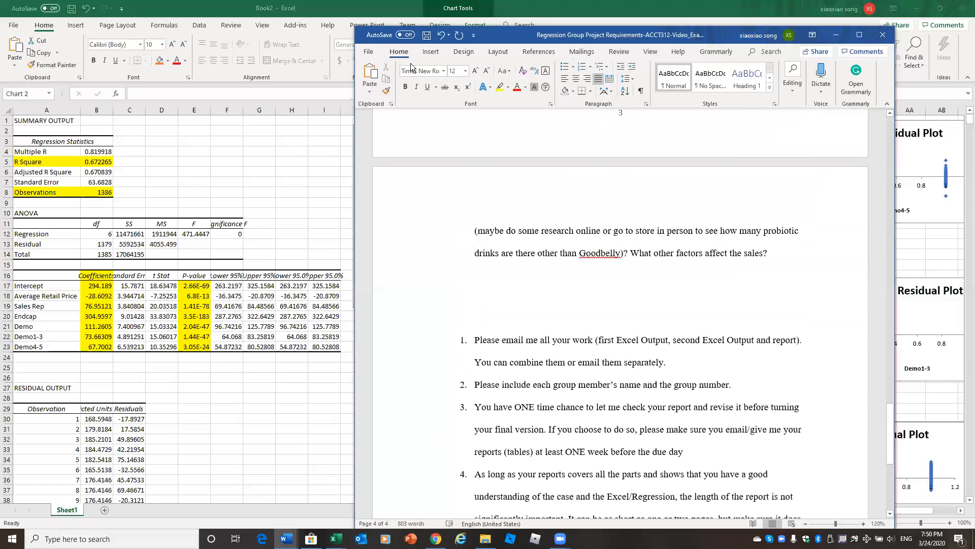
Step: Switch to Excel, close the Book2 regression output workbook, and return to the Real Data sheet of the GoodBelly raw data workbook
{"action": "left_click", "coordinate": [302, 210]}
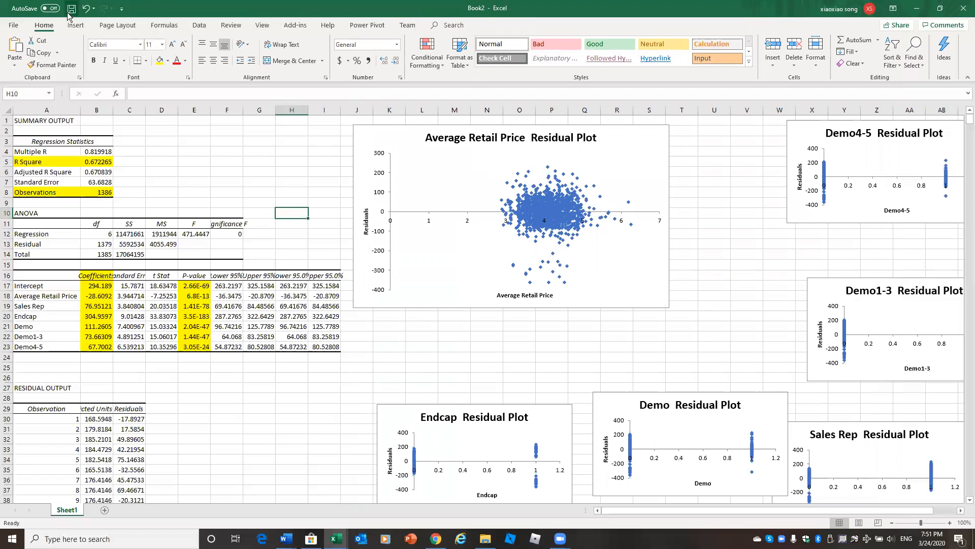
{"action": "left_click", "coordinate": [964, 9]}
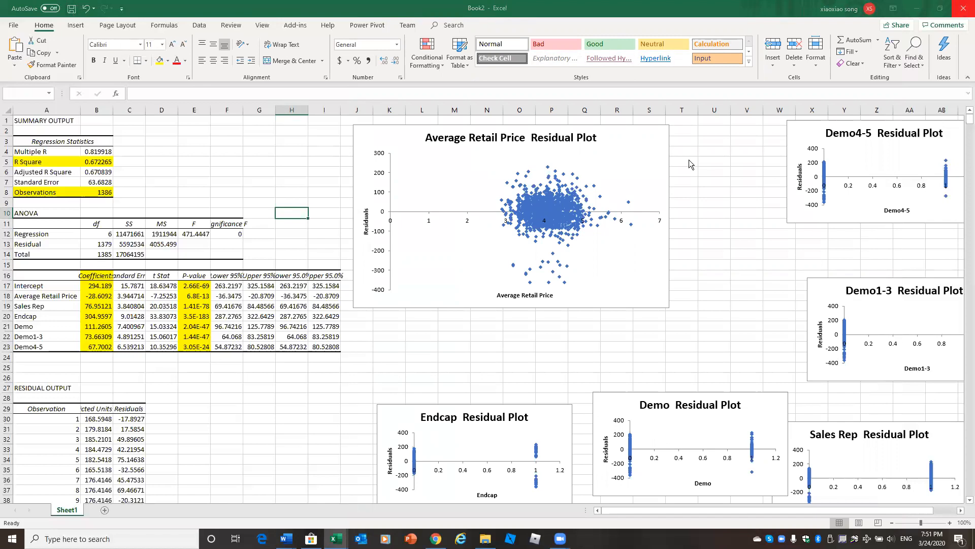
{"action": "left_click", "coordinate": [530, 342]}
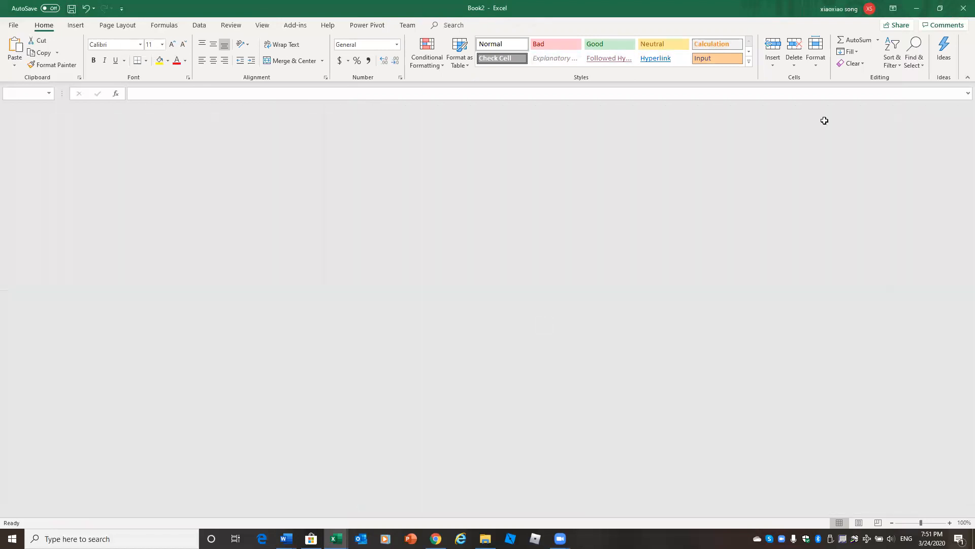
{"action": "left_click", "coordinate": [689, 360]}
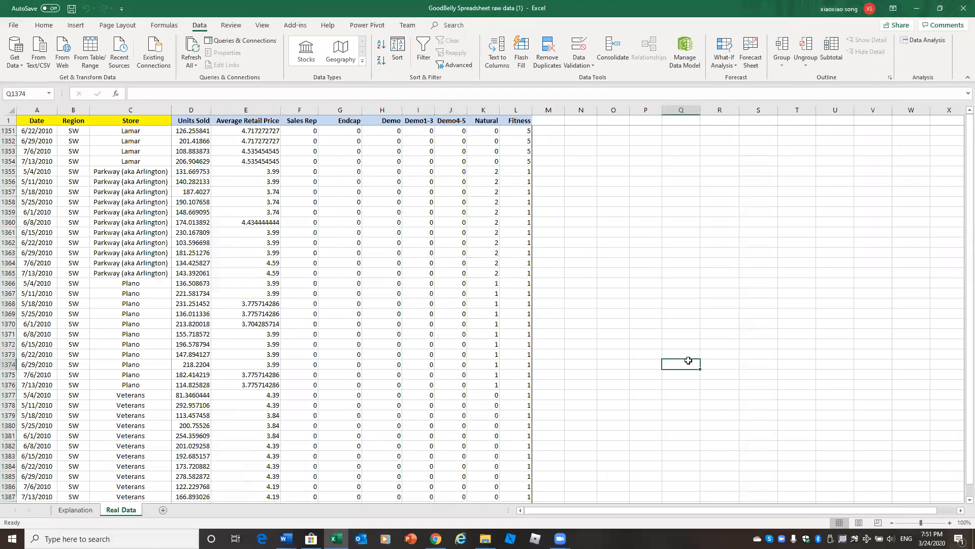